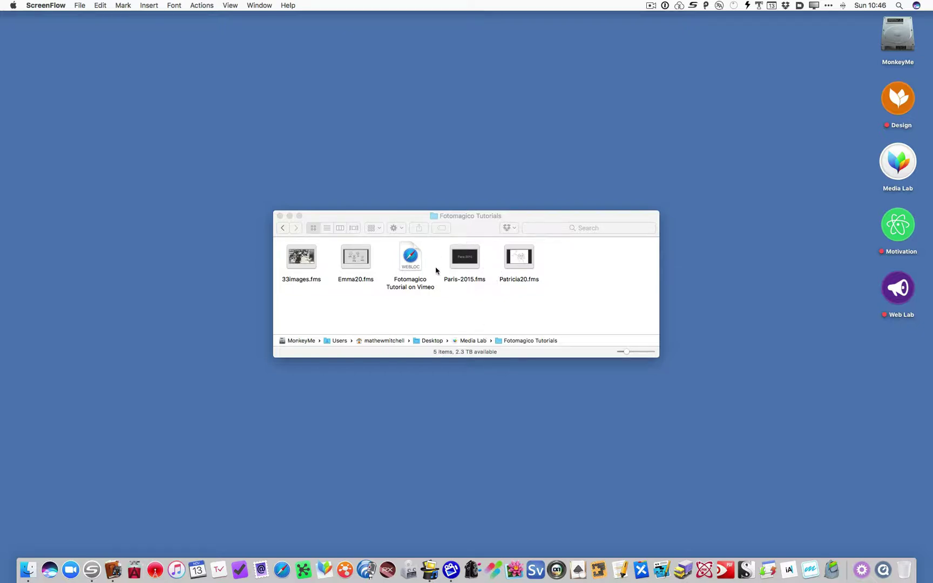
- Bring up Paris-2015.fms in Finder's Desktop > Media Lab > Fotomagico Tutorials folder
mouse_move(473, 244)
- Open Paris-2015 with the Dock hidden and collapse the Performers chapter into one stack
double_click(472, 248)
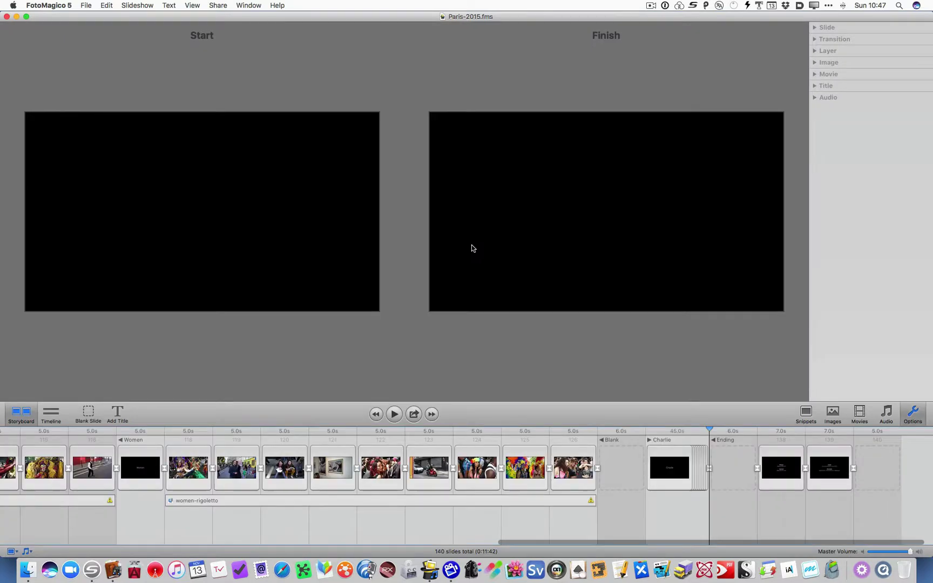
key("alt+super+d")
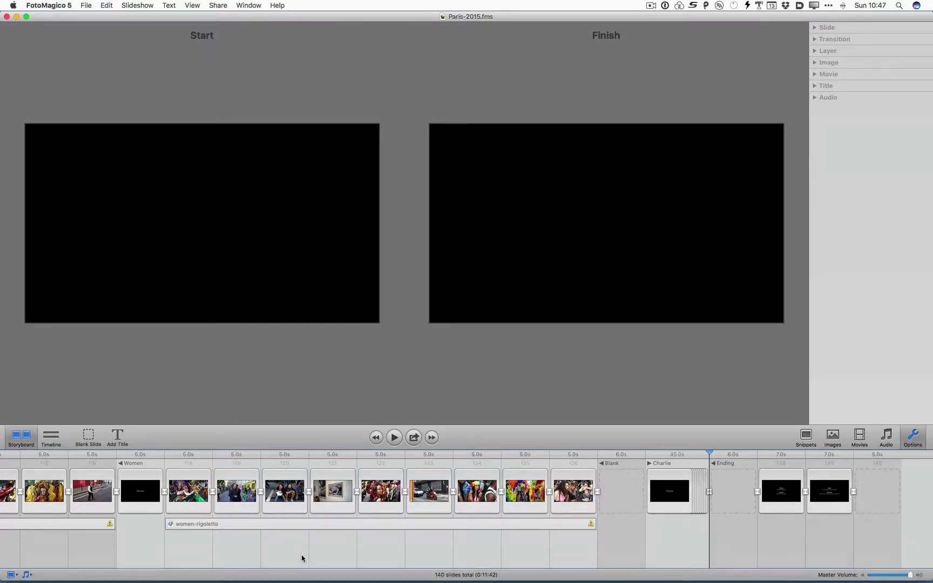
scroll(294, 558, "left", 5)
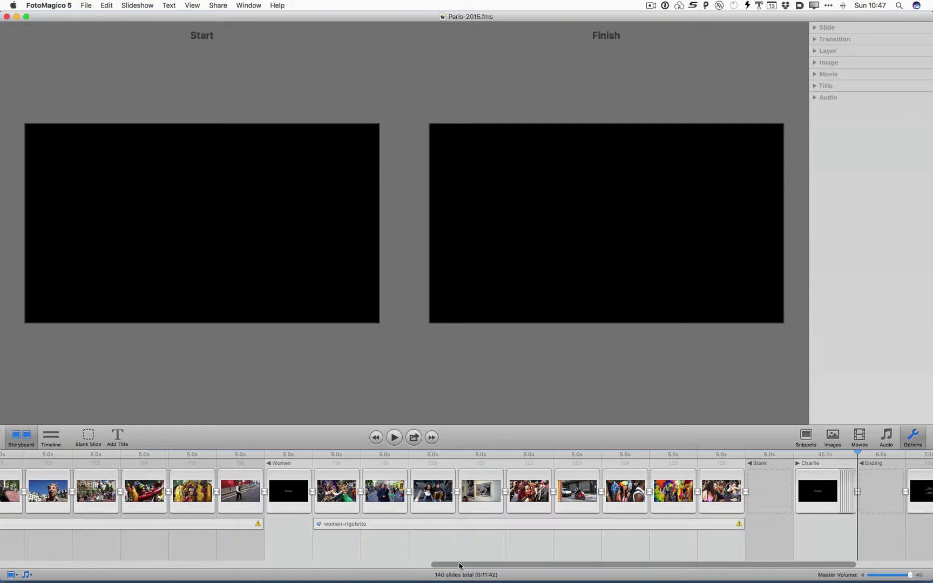
left_click_drag(460, 565, 27, 549)
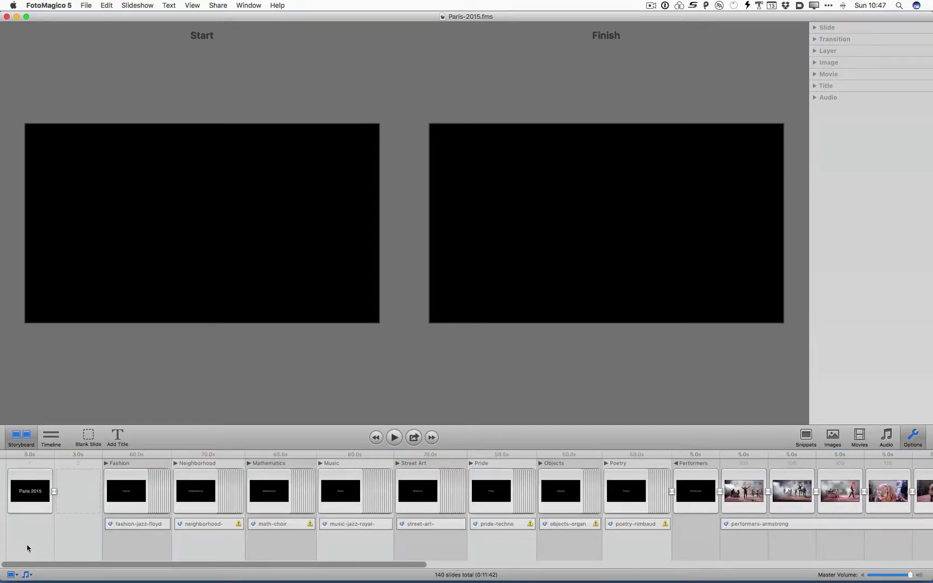
left_click(675, 463)
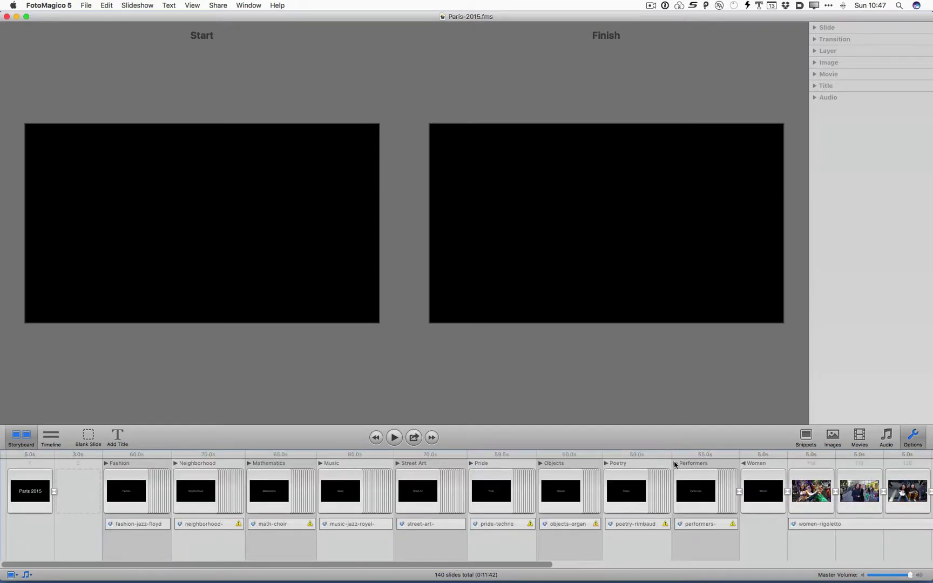
- Collapse the Women chapter in the Paris-2015 storyboard into a single stack
left_click(744, 464)
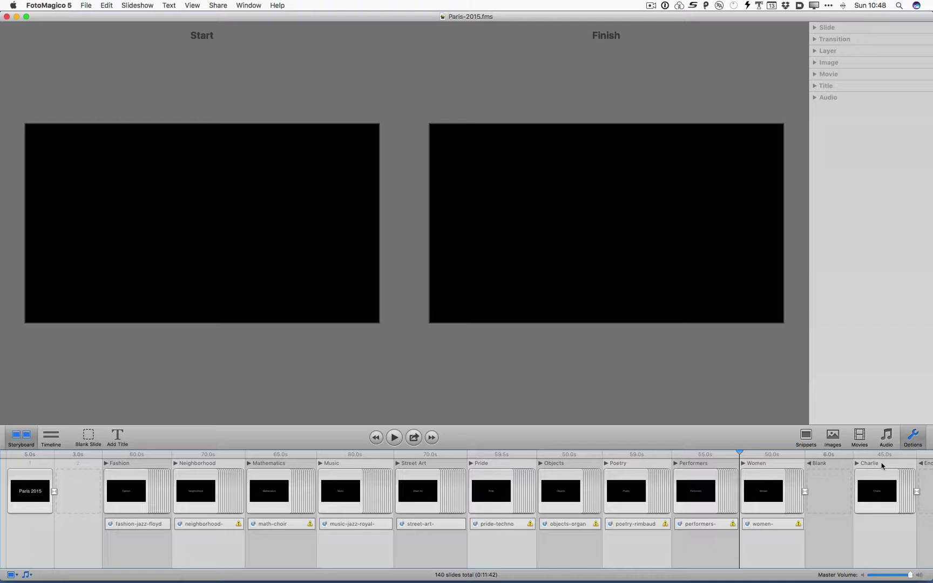
- Expand Fashion, show slide 8's mannequin photo in the editor, then fold Fashion back up
left_click(106, 463)
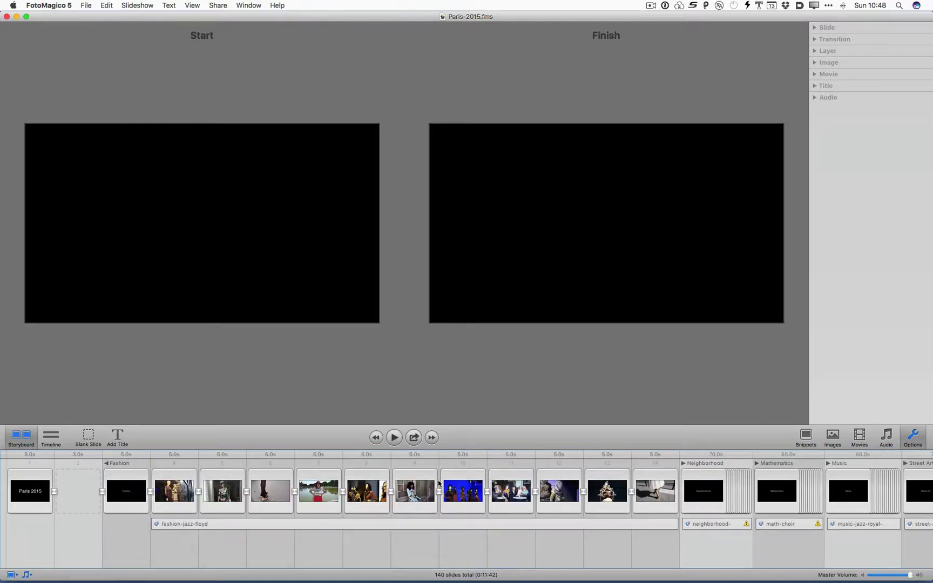
left_click(364, 486)
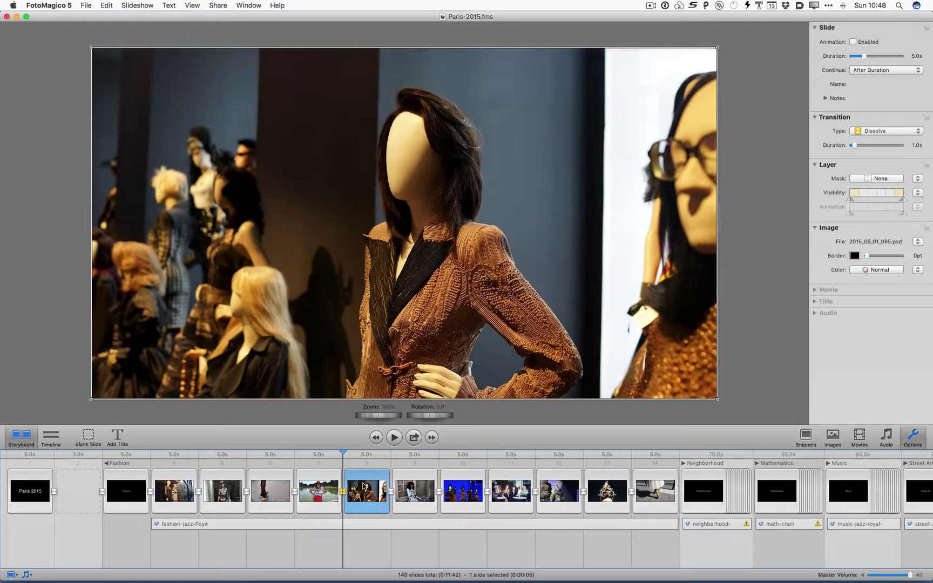
left_click(107, 464)
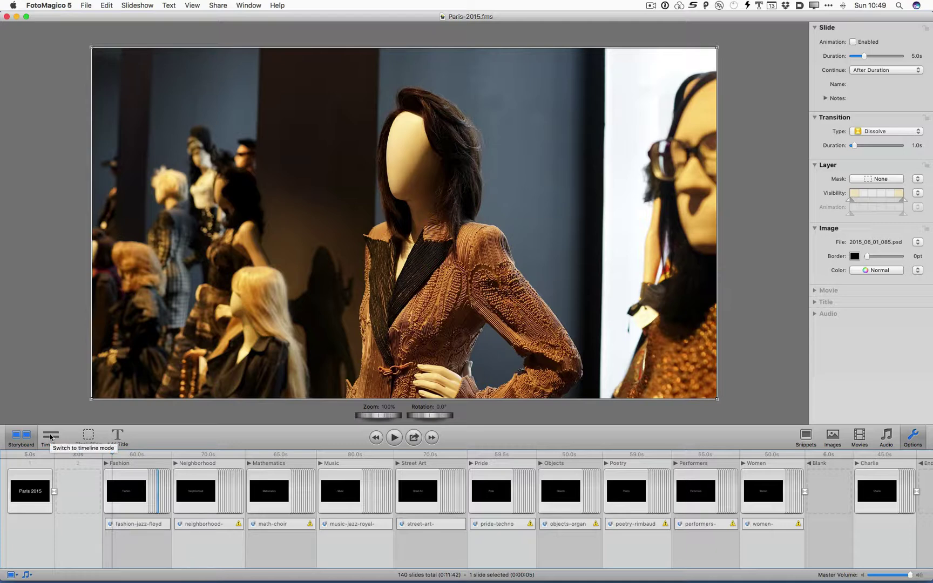
- Switch to the Timeline layout and scroll through the chapters, then back to 00:00.0
left_click(51, 437)
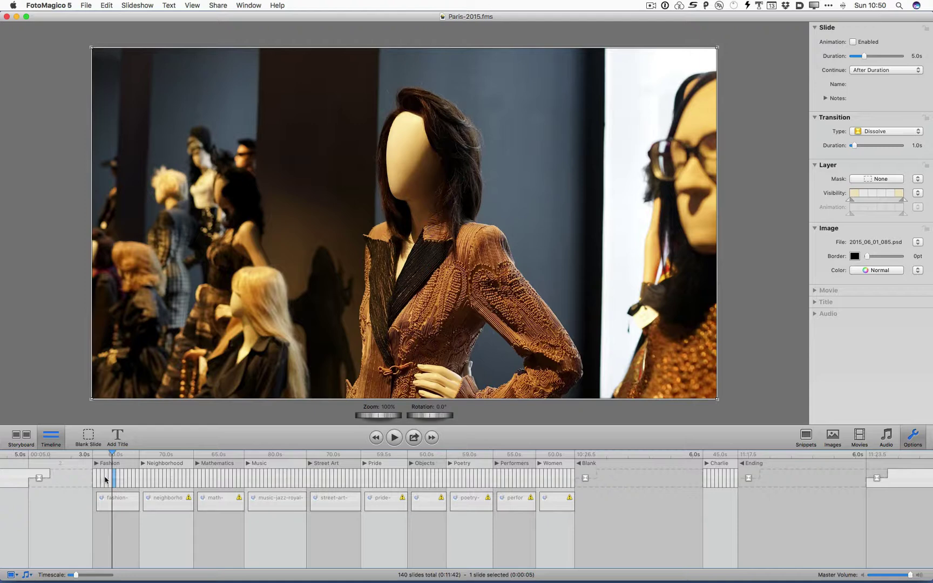
scroll(516, 475, "right", 1)
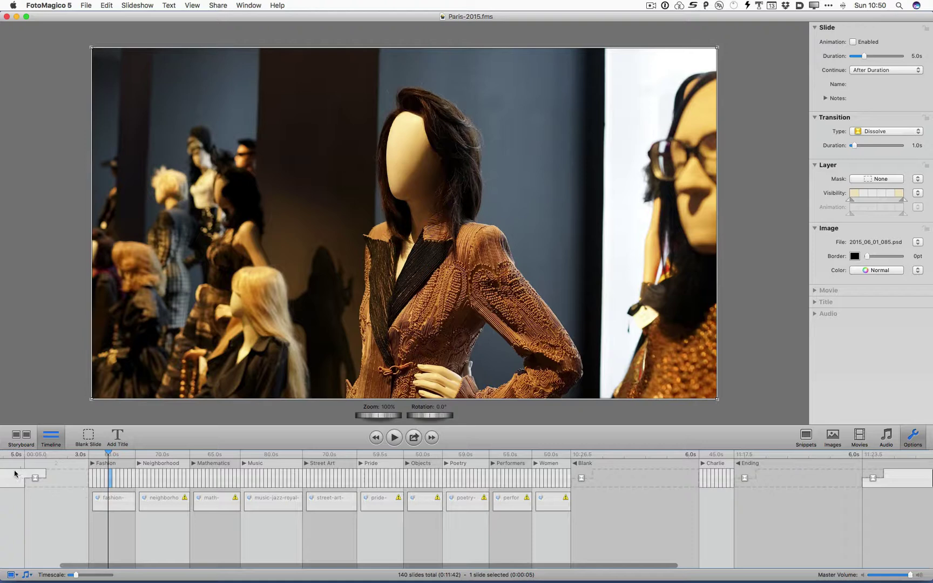
left_click_drag(103, 564, 287, 570)
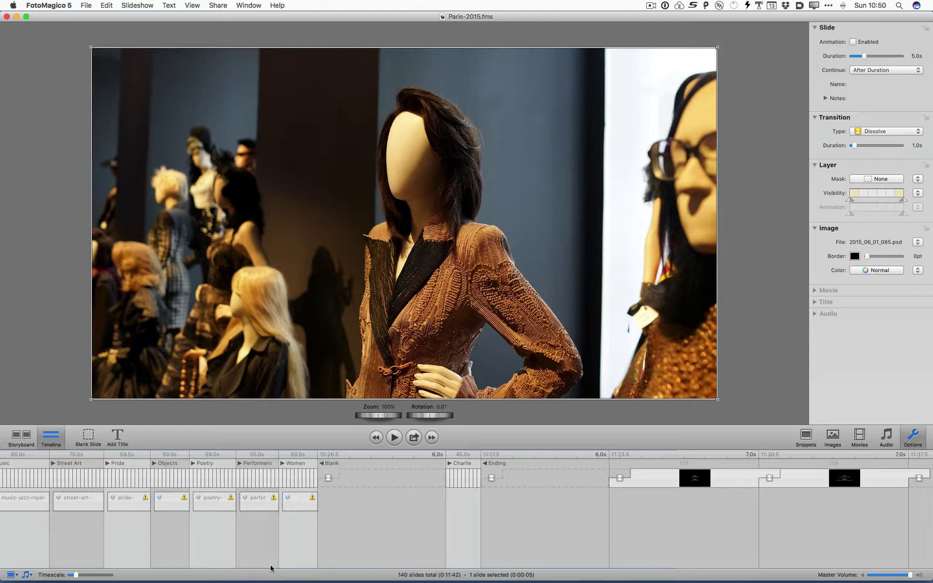
scroll(271, 567, "right", 3)
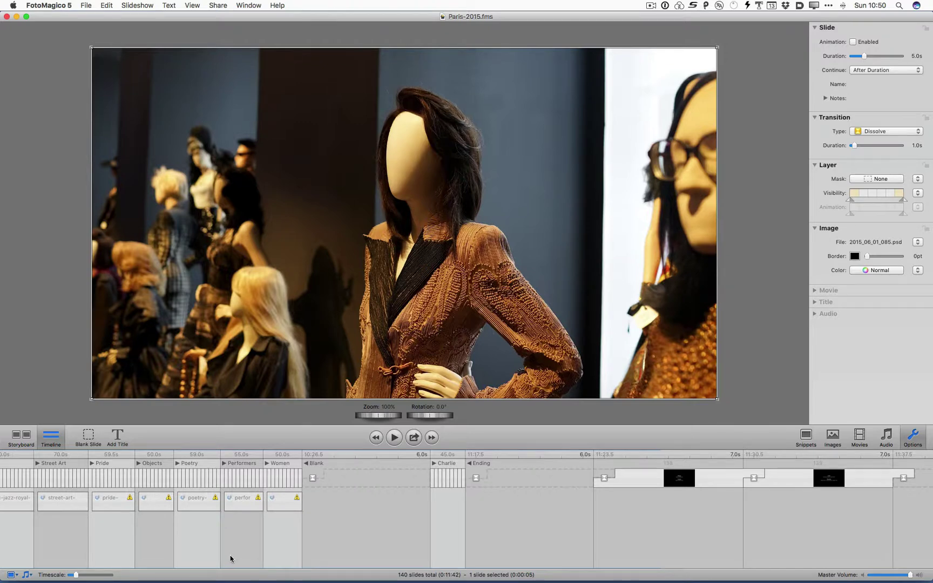
scroll(233, 564, "left", 5)
scroll(306, 571, "left", 3)
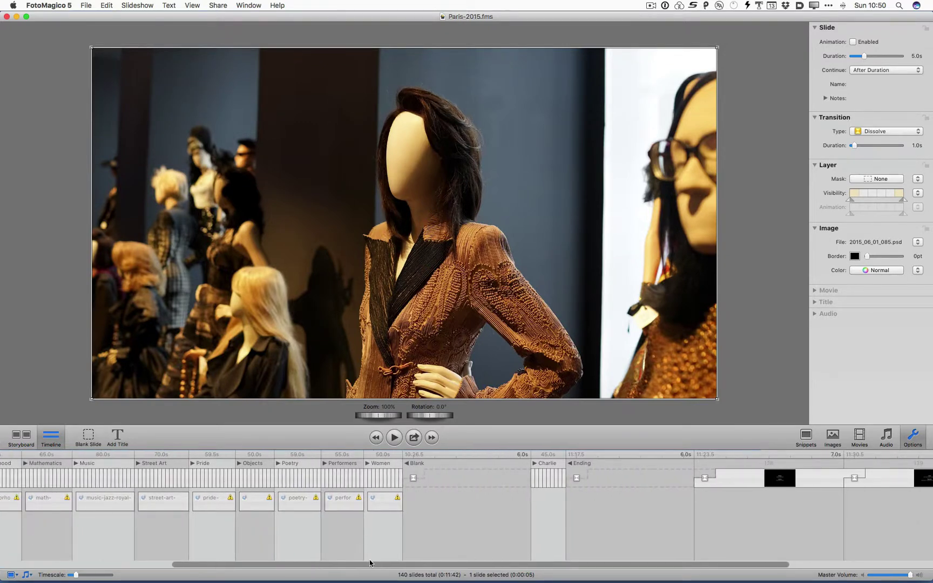
scroll(370, 564, "left", 10)
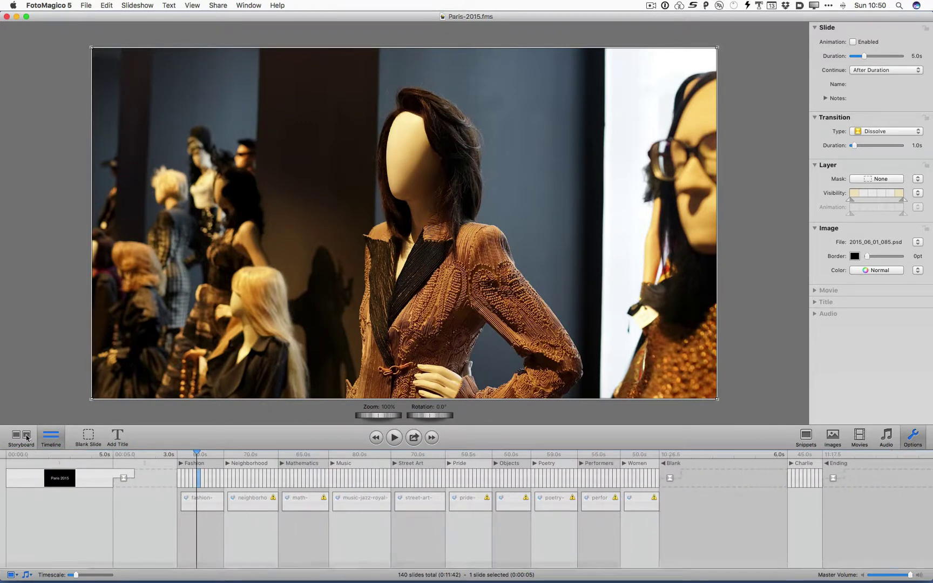
- Return to the Storyboard, expand the Fashion chapter and open slide 10's blue-lit mannequins photo
left_click(26, 437)
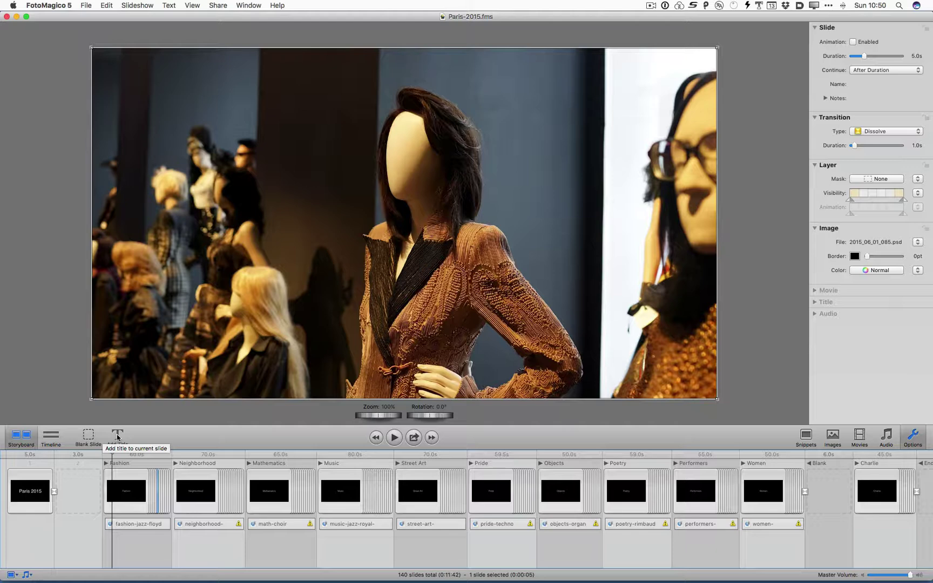
left_click(30, 491)
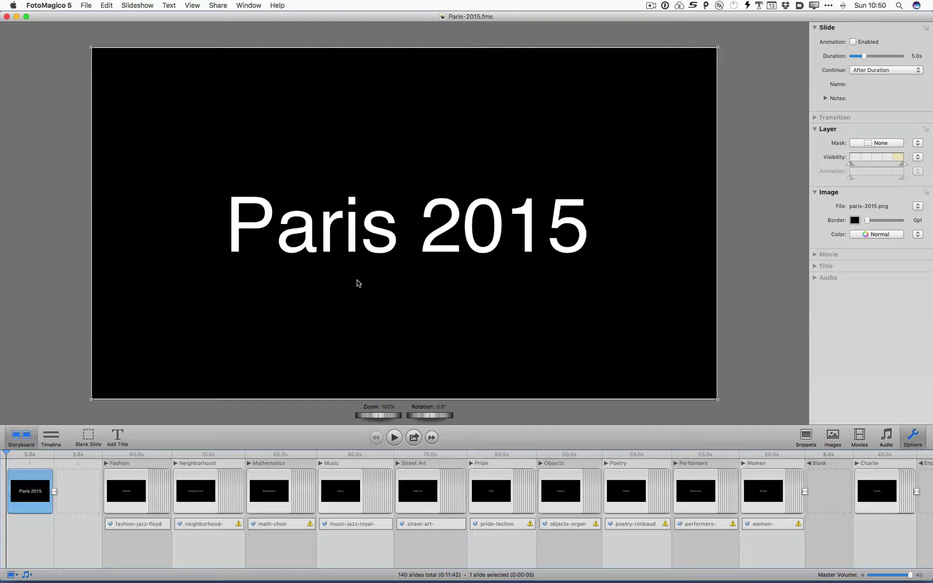
left_click(106, 464)
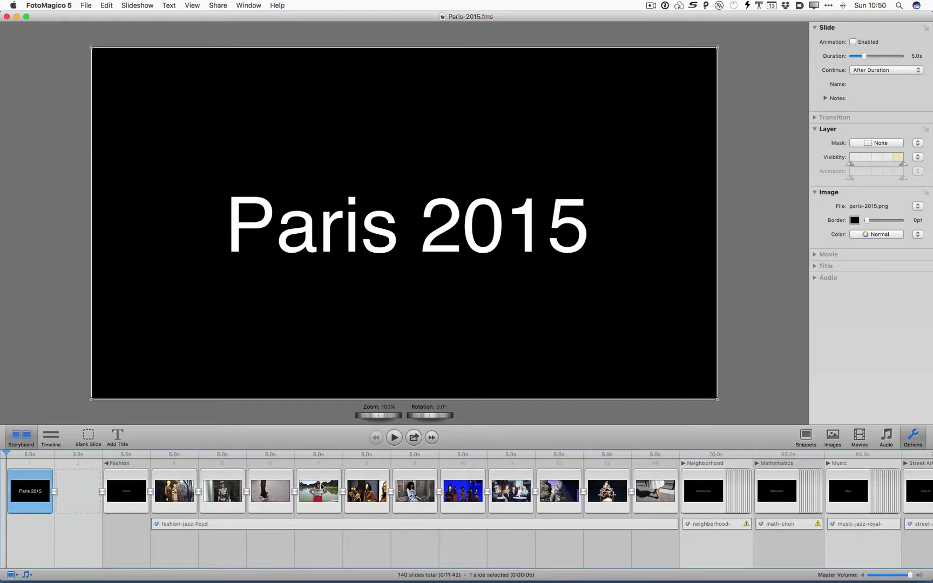
left_click(450, 490)
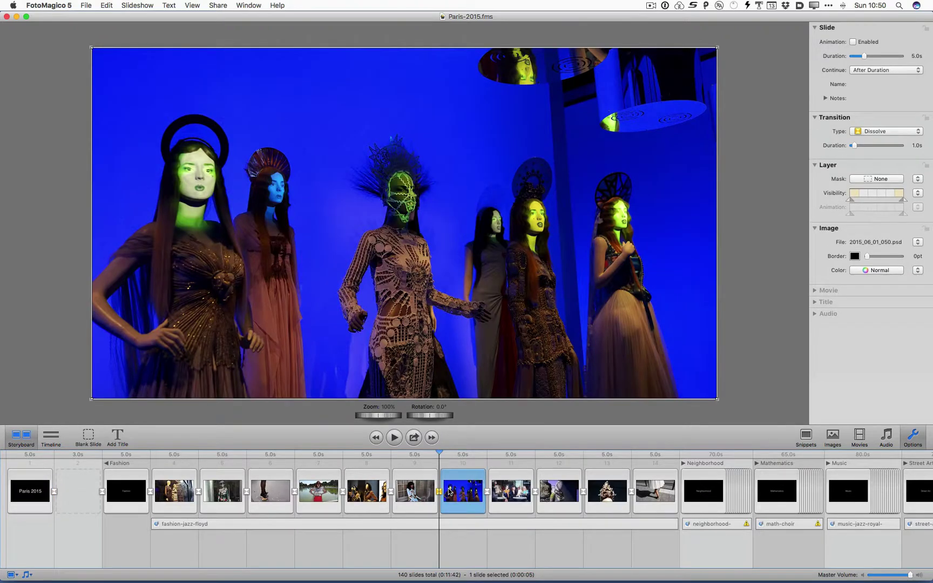
- Add a title layer reading 'Jean-Paul Gaultier Exhibit' to slide 10
left_click(118, 437)
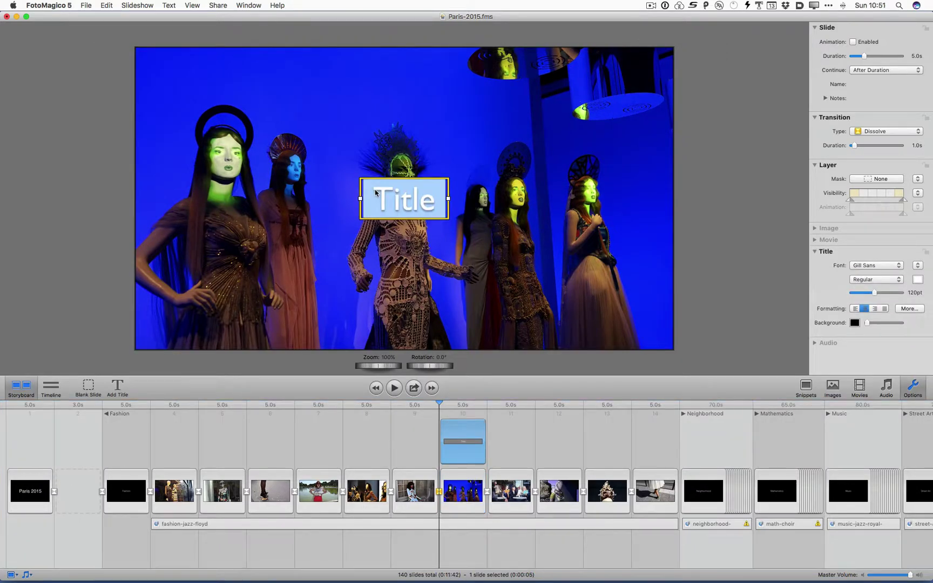
type("Jean-P")
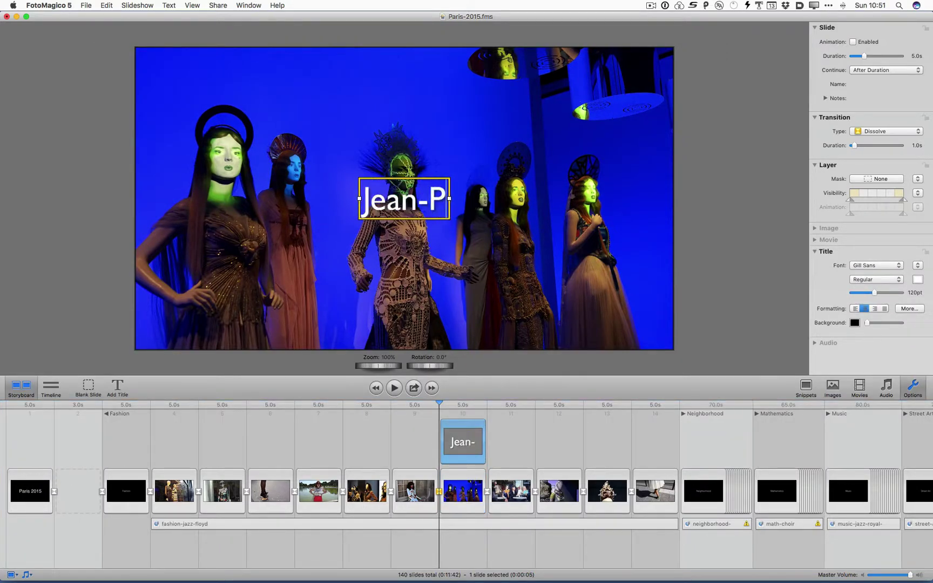
type("aul Gau")
key("BackSpace")
type("aul")
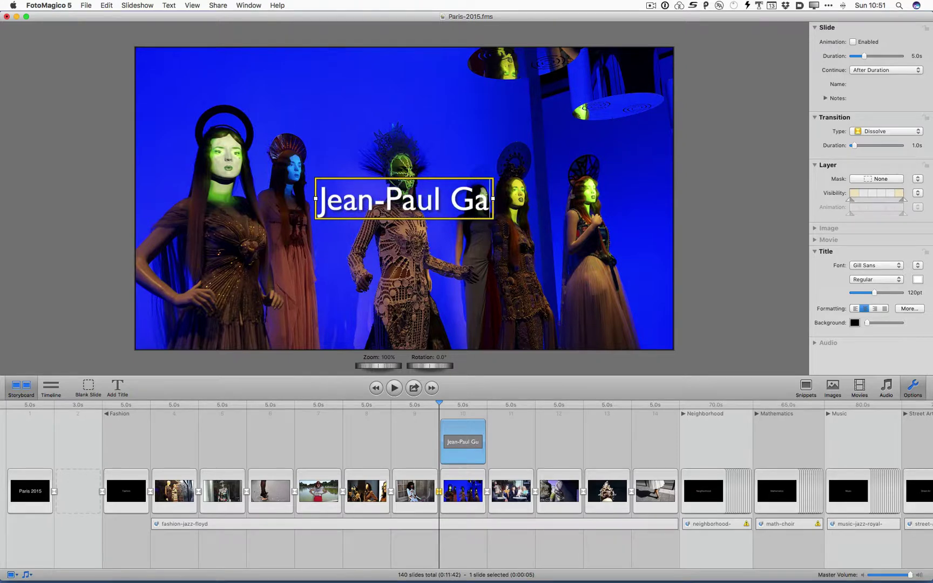
type("tier")
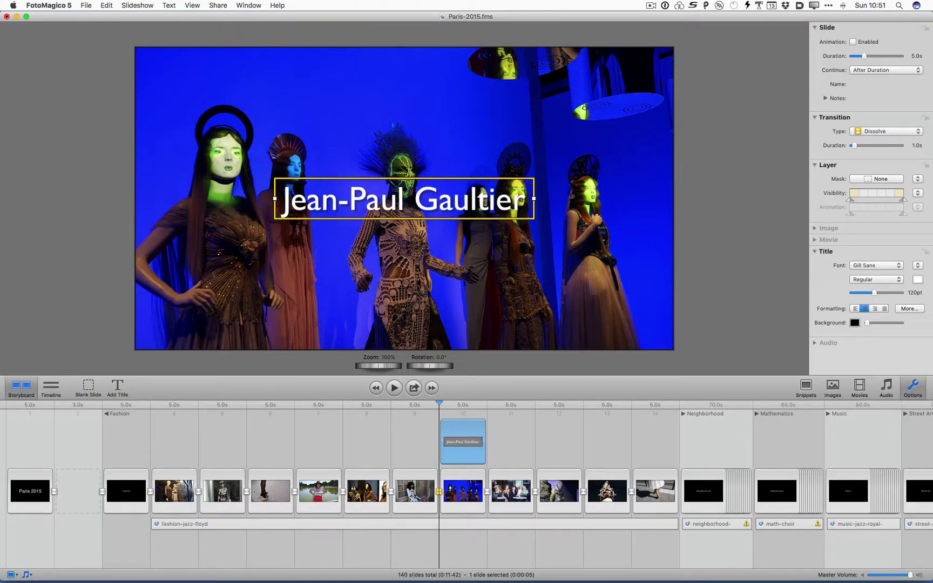
type(" Exhibit")
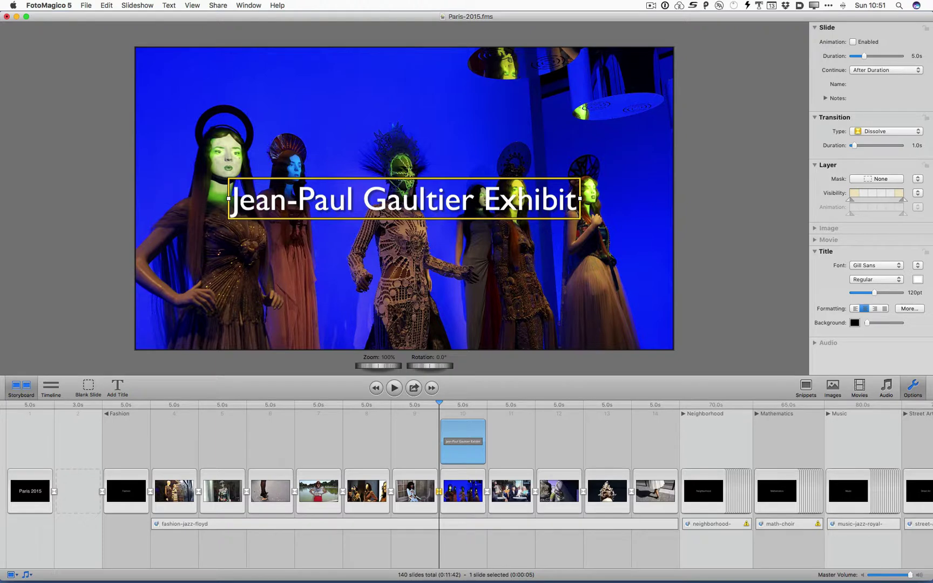
- Centre the title text and enlarge it to 163pt
key("super+a")
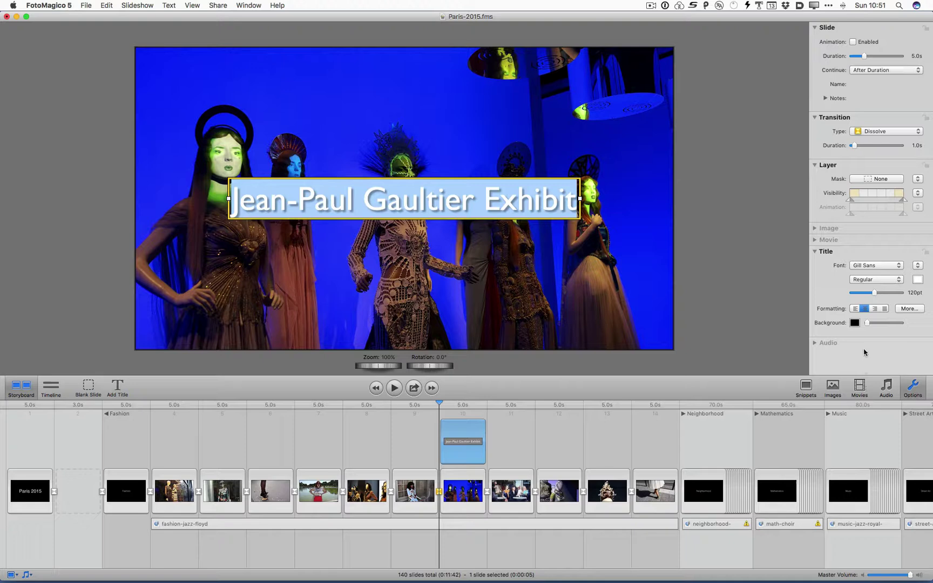
left_click(854, 309)
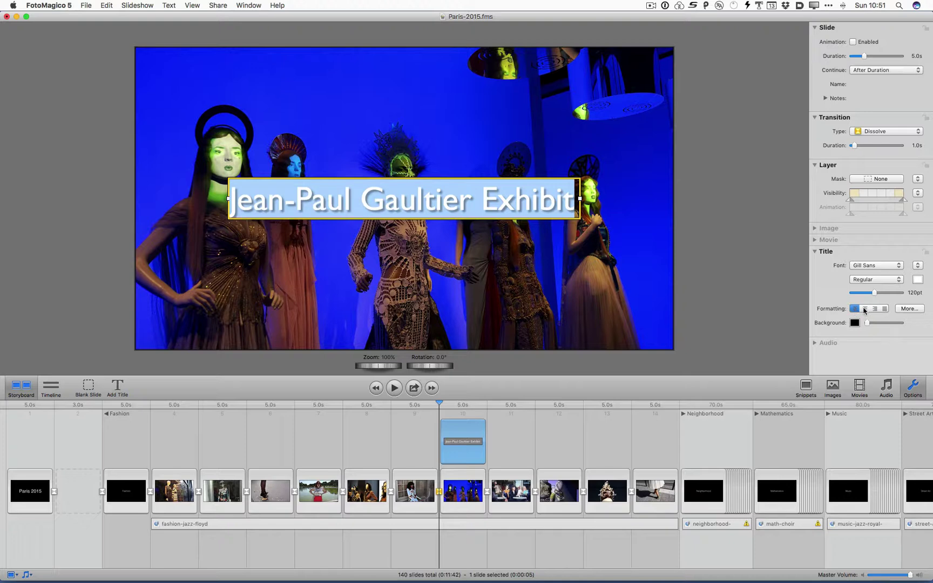
left_click(864, 309)
left_click_drag(878, 292, 885, 294)
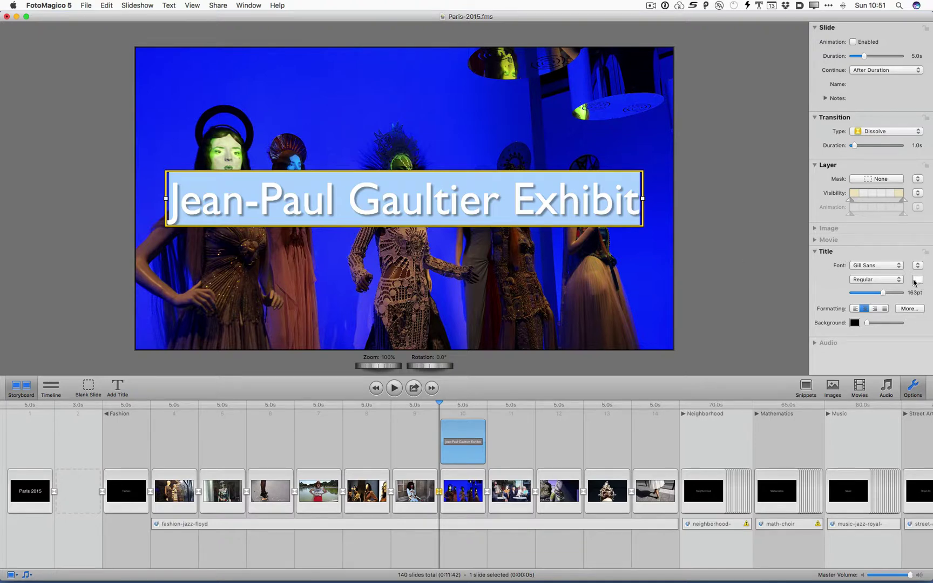
- Set the title font to Giddyup Std and move it near the top of the photo
left_click(885, 265)
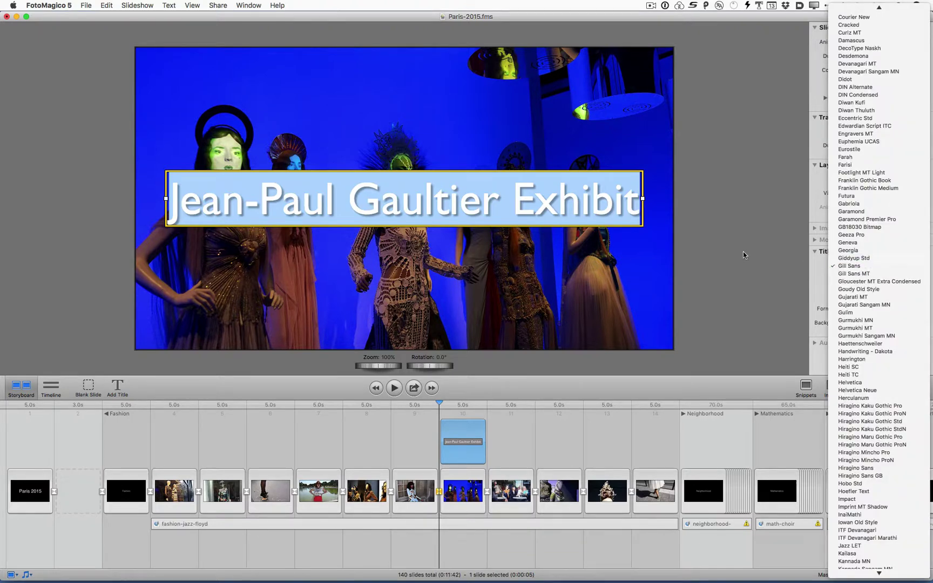
left_click(870, 258)
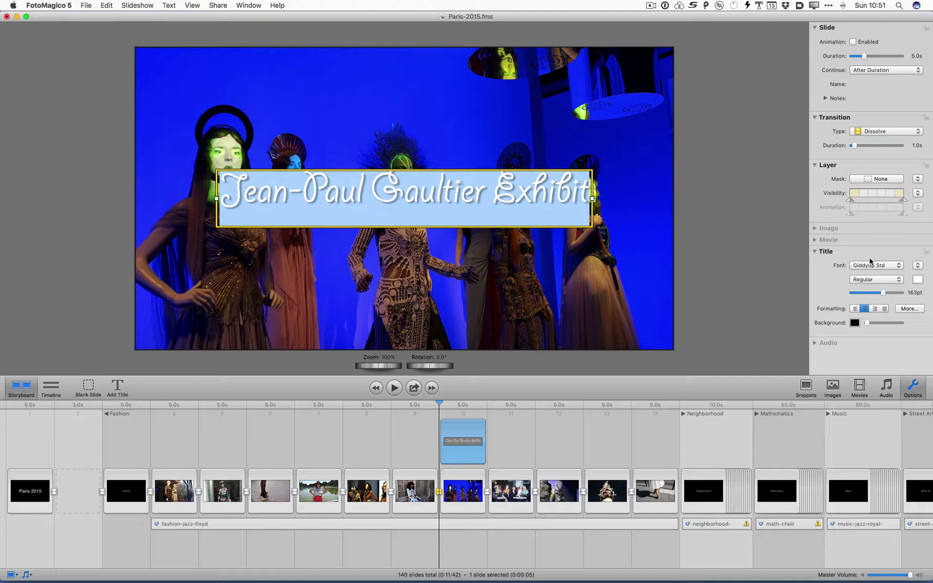
left_click(917, 265)
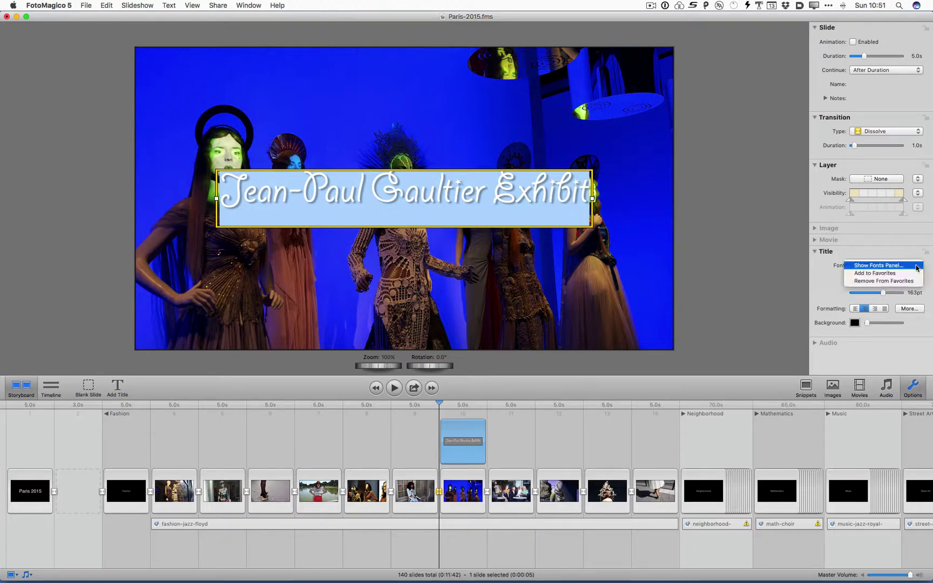
key("Escape")
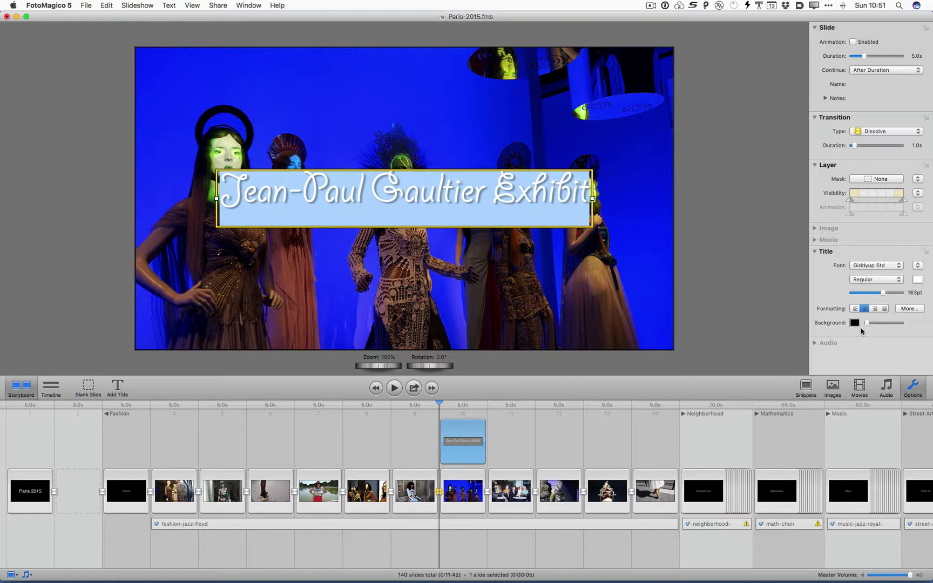
mouse_move(866, 323)
left_mouse_down()
mouse_move(917, 327)
mouse_move(865, 327)
left_mouse_up()
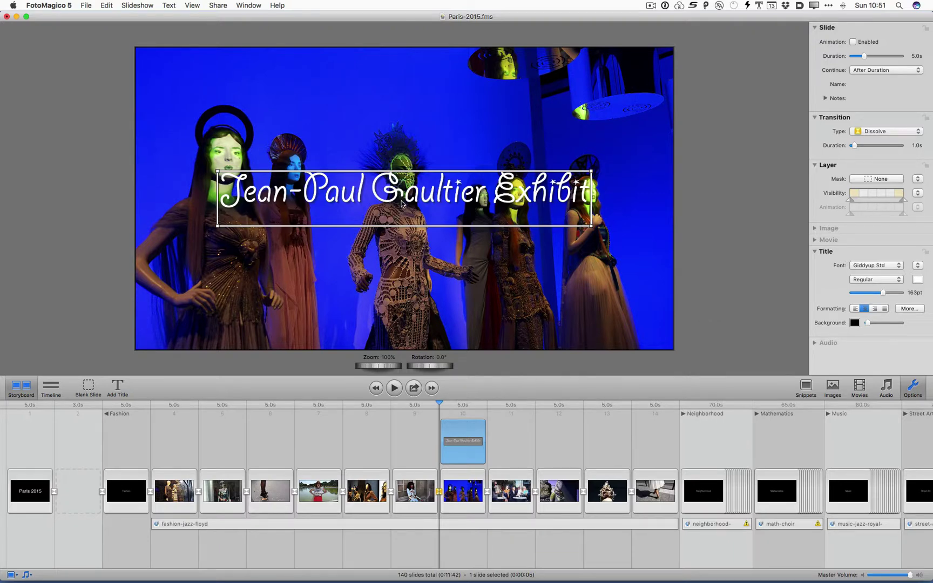
left_click_drag(402, 197, 402, 87)
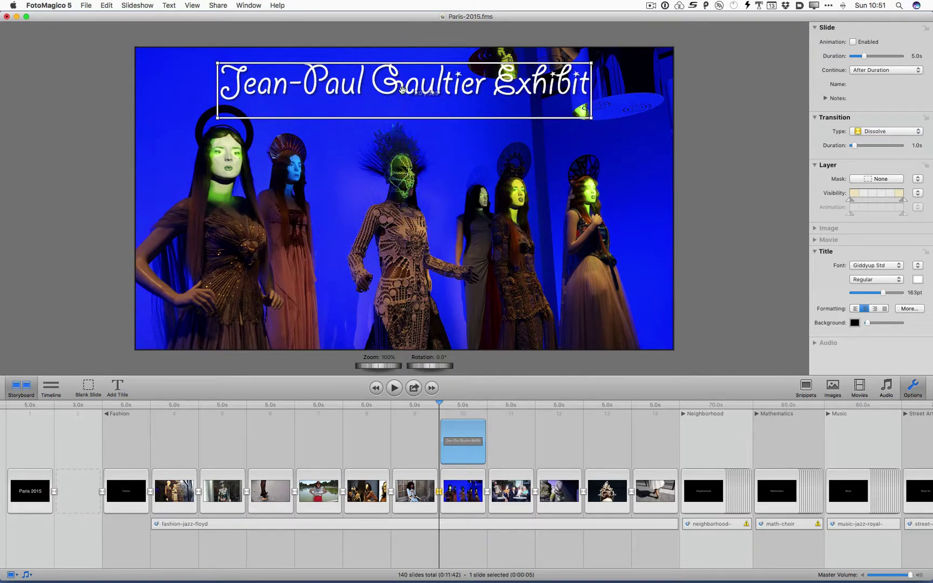
left_click(714, 173)
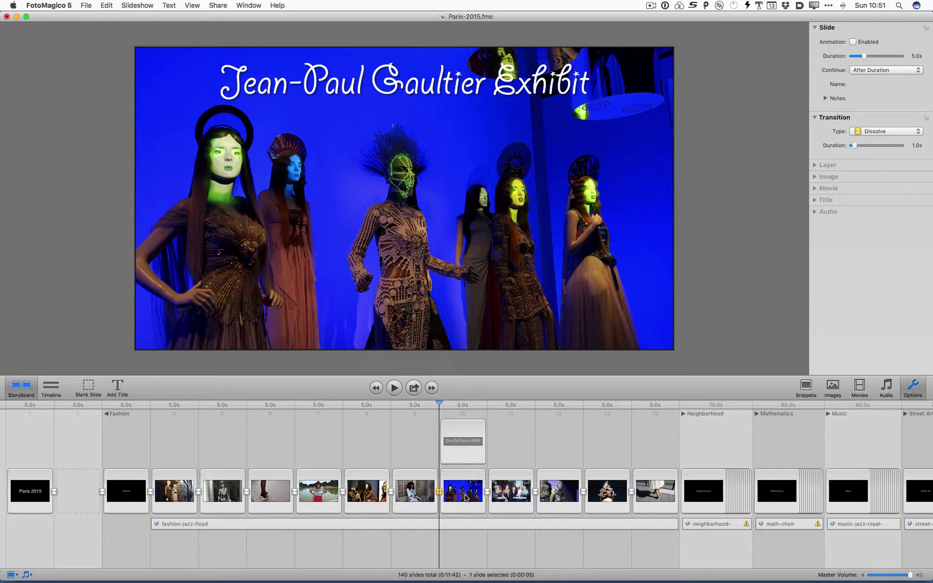
left_click(463, 440)
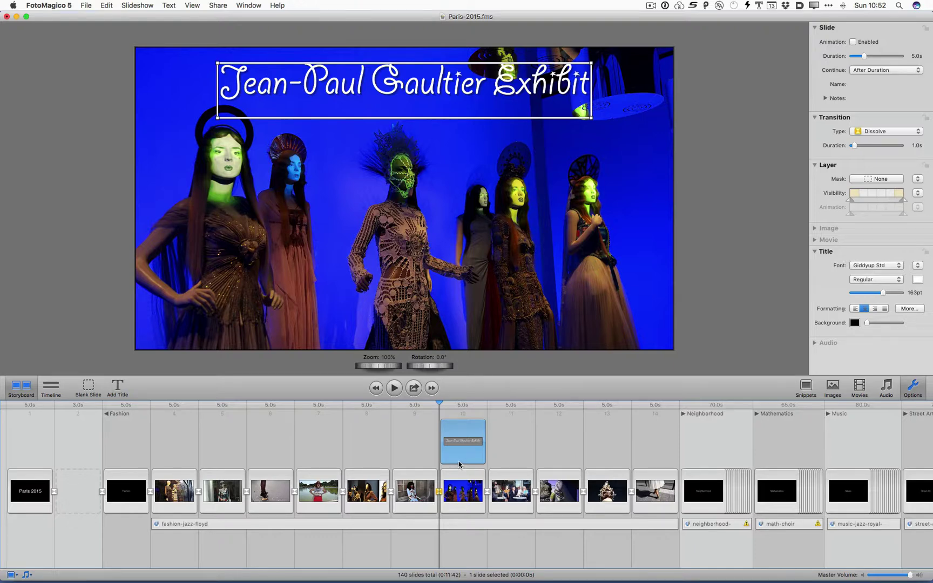
mouse_move(460, 465)
left_mouse_down()
mouse_move(460, 512)
mouse_move(455, 456)
left_mouse_up()
left_click_drag(865, 58, 859, 60)
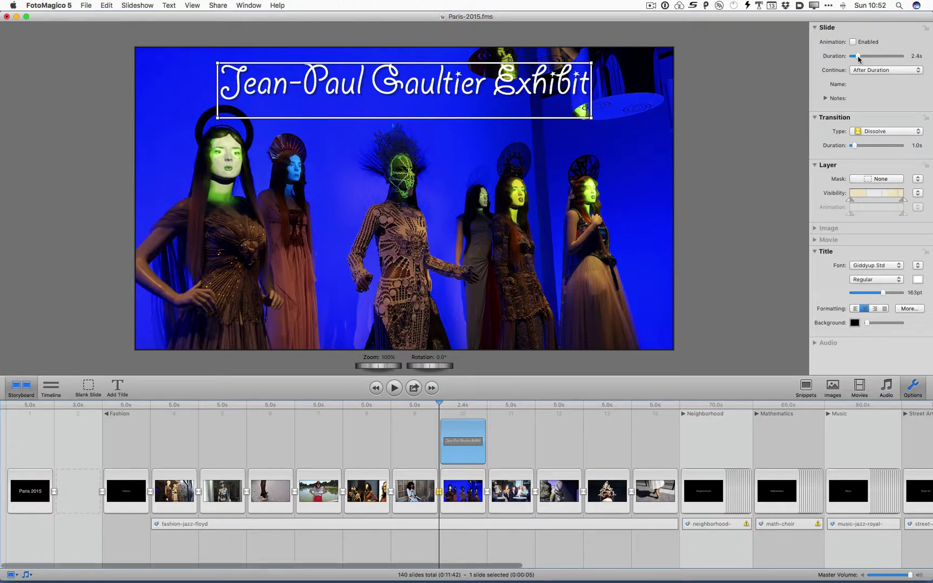
left_click(519, 443)
left_click(463, 431)
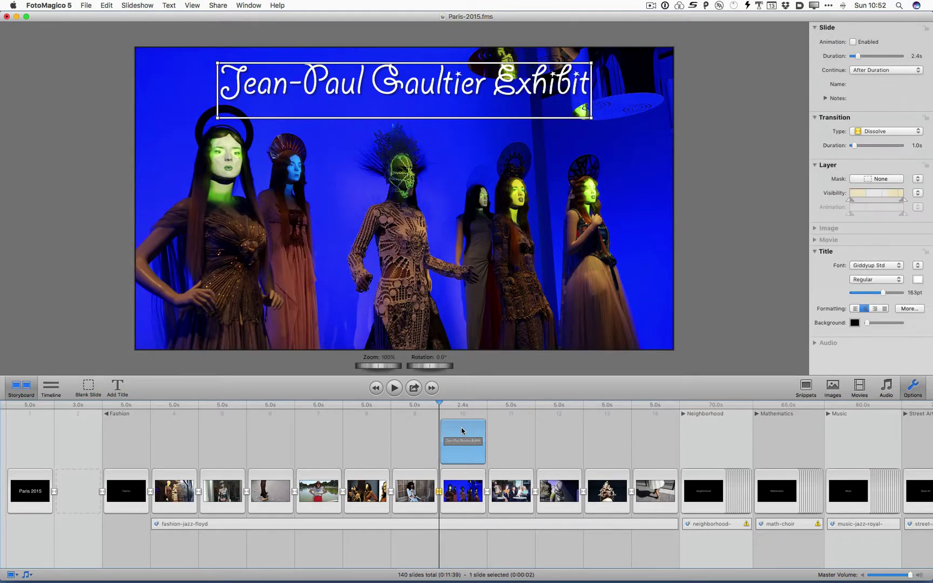
key("super+z")
left_click_drag(484, 437, 465, 437)
left_click(467, 478)
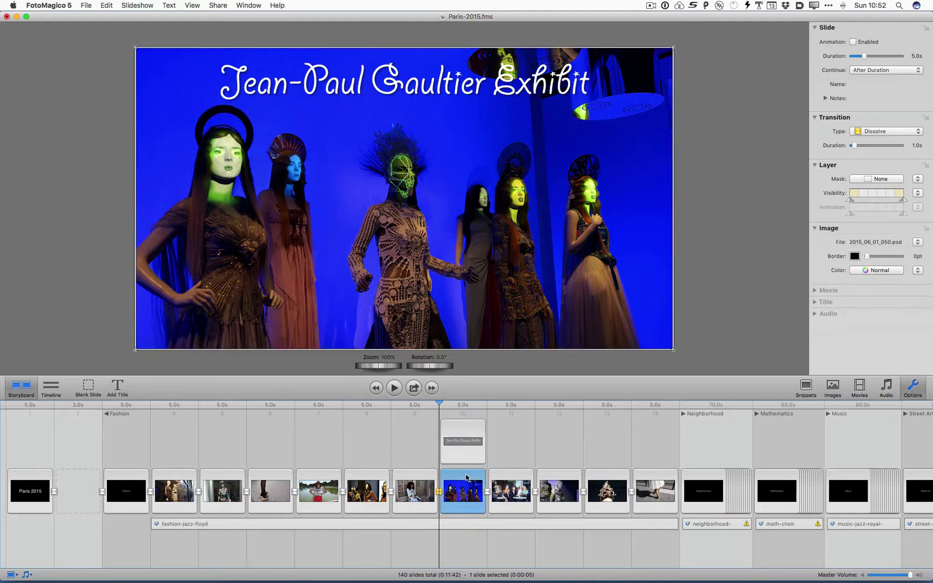
left_click(460, 431)
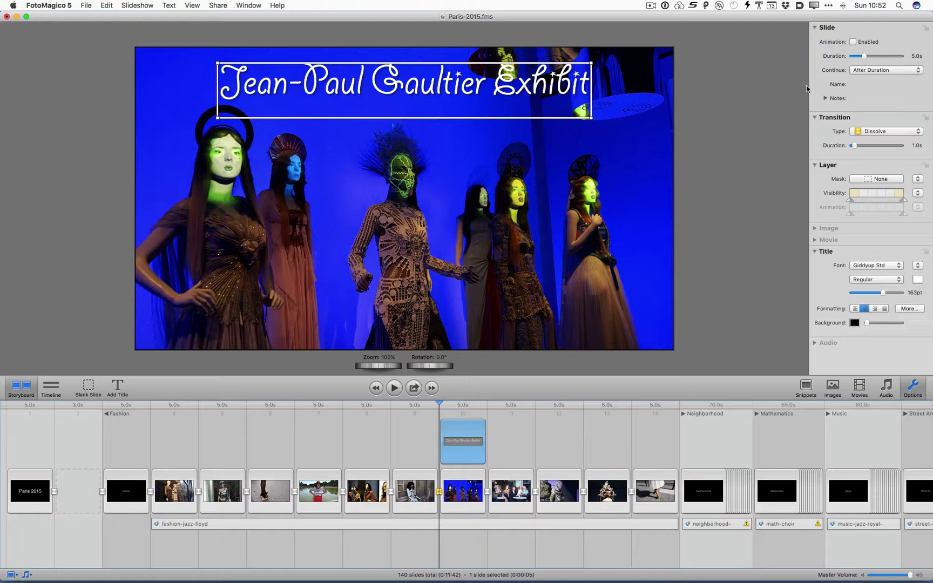
- Insert the 'Directed by' snippet after slide 1 and browse the Pictures > 2016-05-29 photos folder
left_click(806, 386)
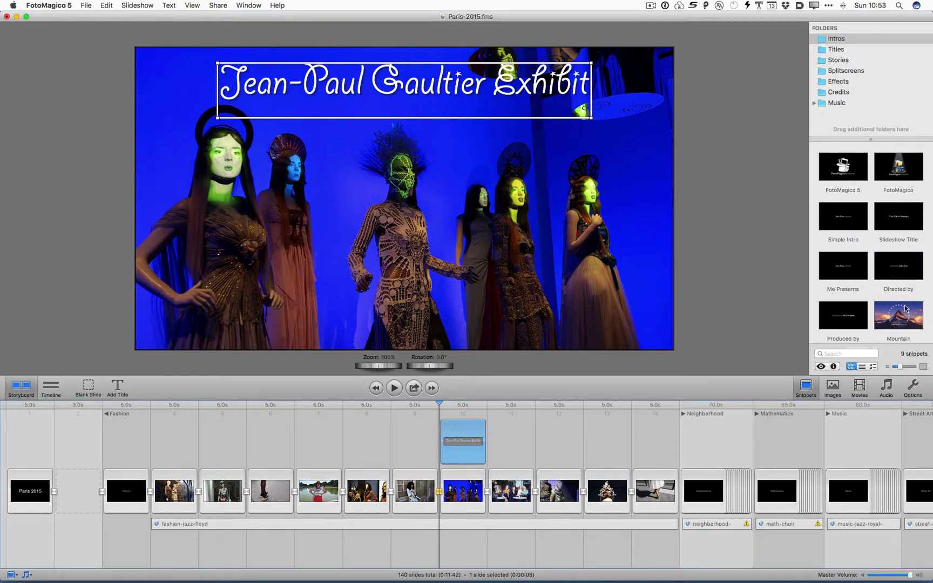
left_click_drag(907, 286, 51, 490)
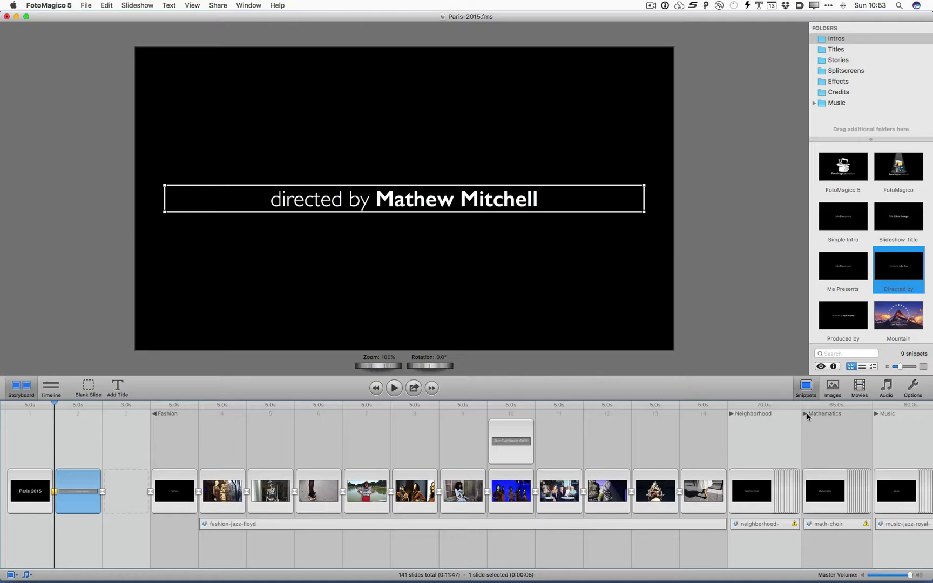
left_click(834, 391)
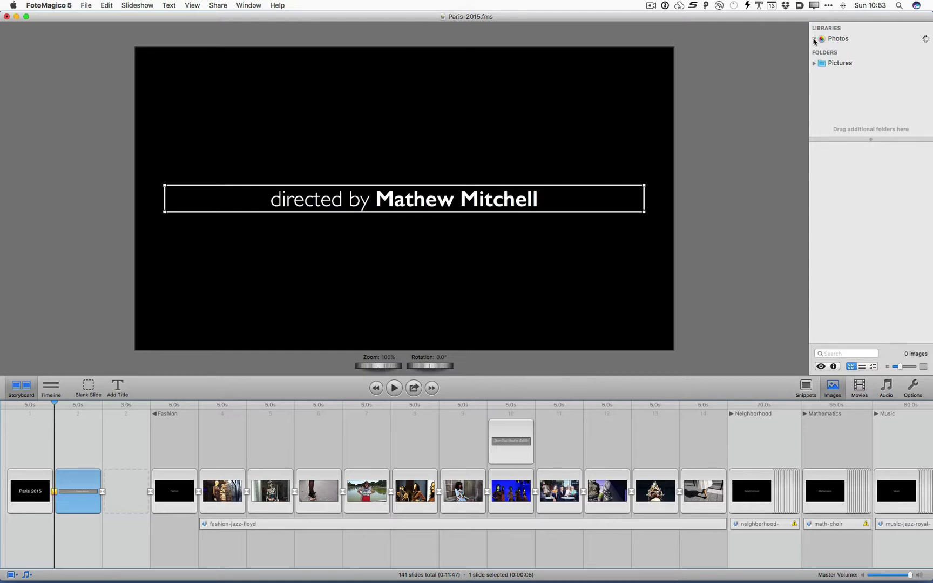
left_click(815, 40)
left_click(815, 63)
left_click(846, 75)
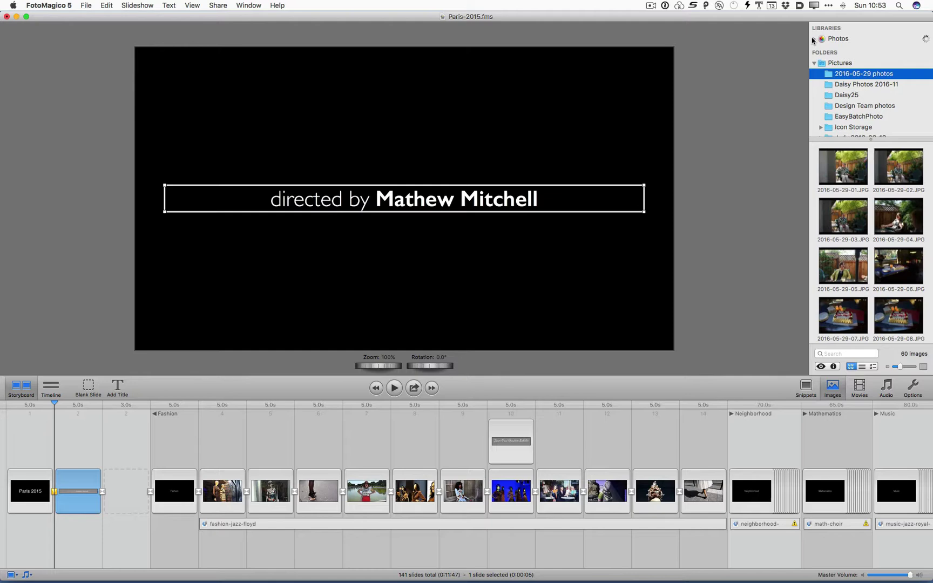
scroll(864, 102, "down", 2)
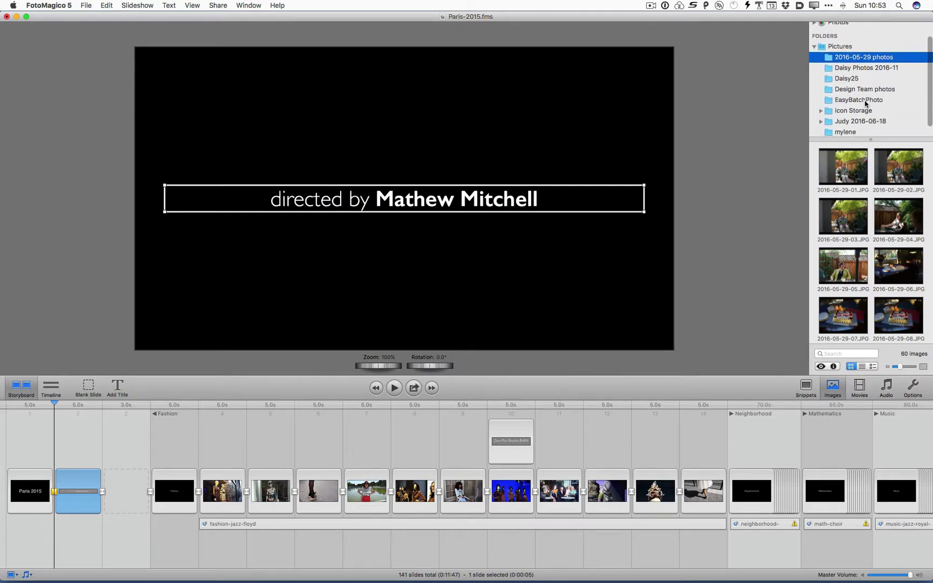
scroll(848, 224, "down", 10)
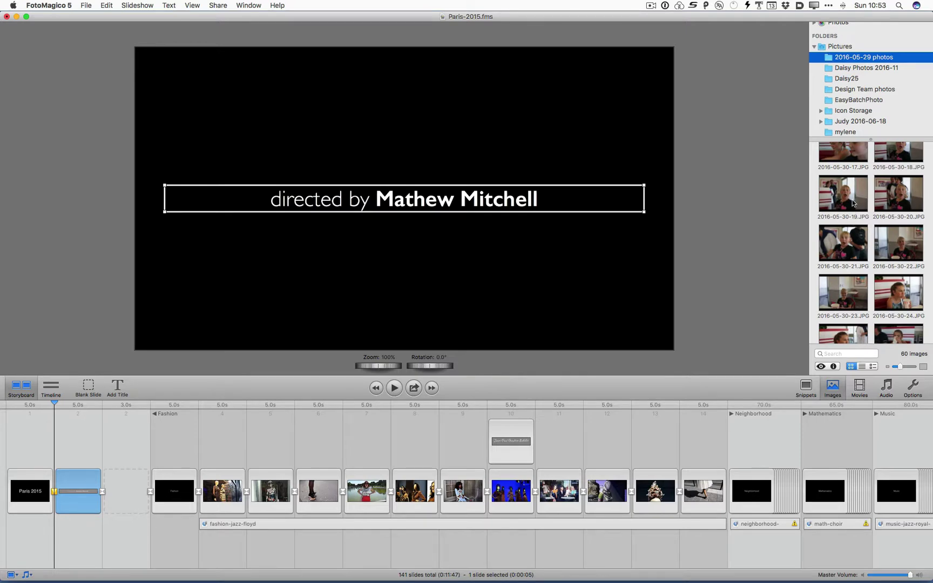
- Insert 2016-05-30-19.JPG after the Fashion title as a close-up start, then reselect the Fashion slide
left_click_drag(852, 198, 208, 493)
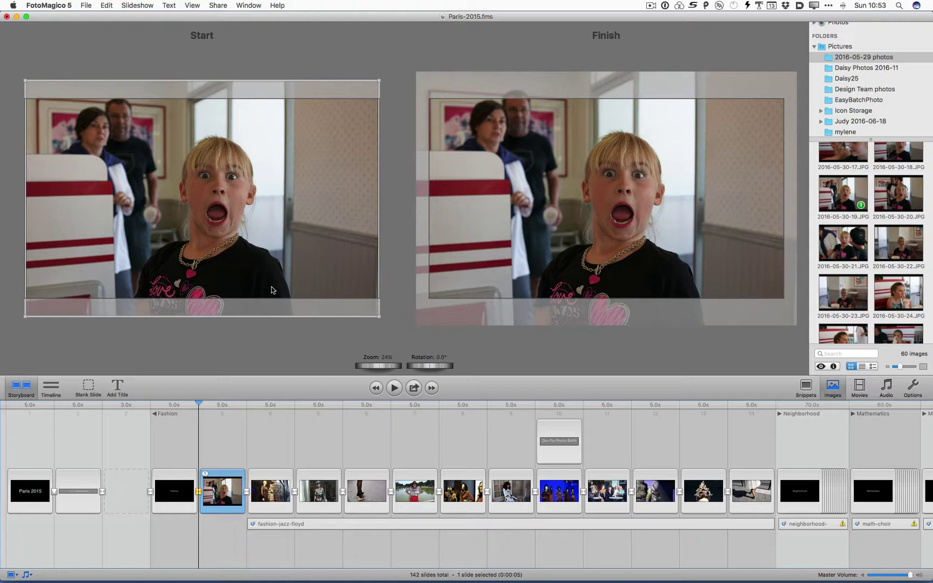
left_click(268, 496)
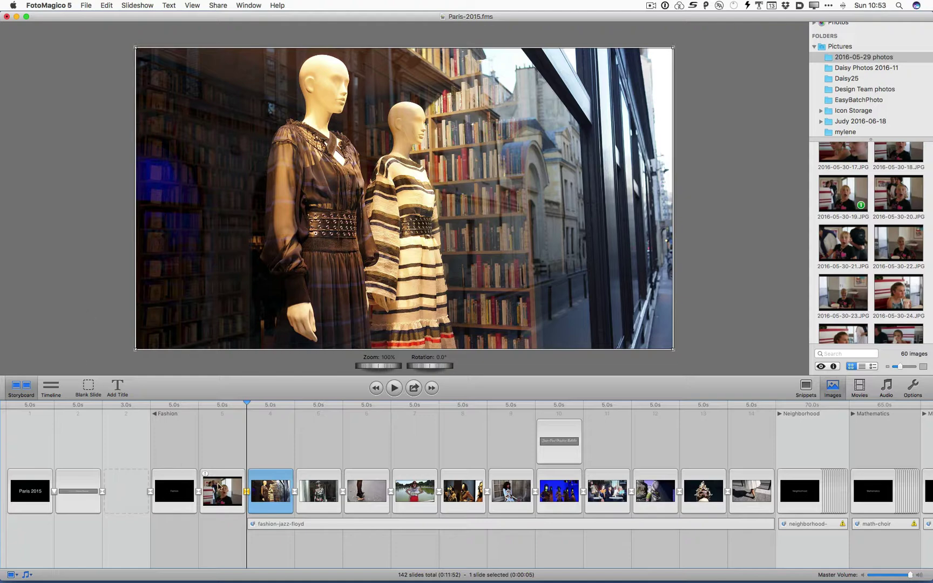
left_click(237, 497)
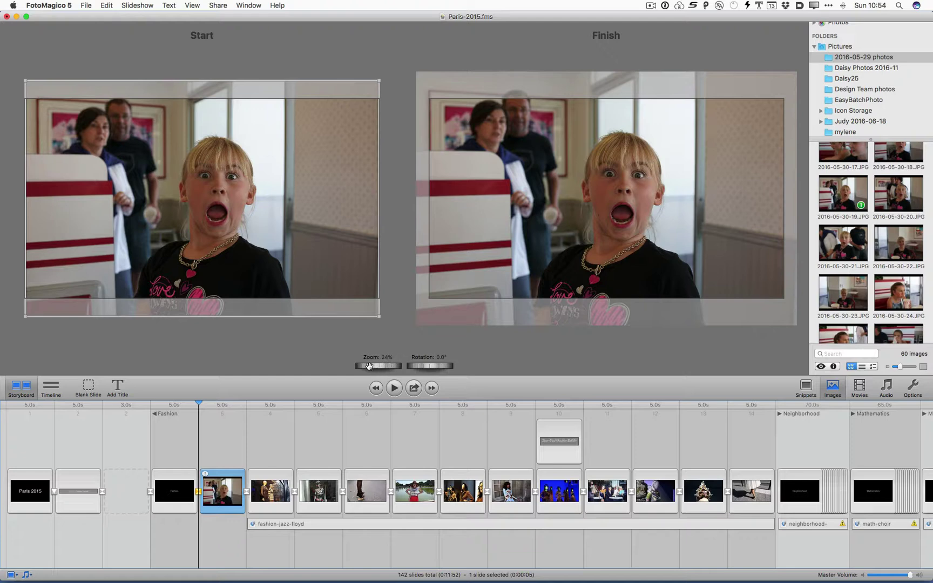
left_click_drag(369, 366, 411, 367)
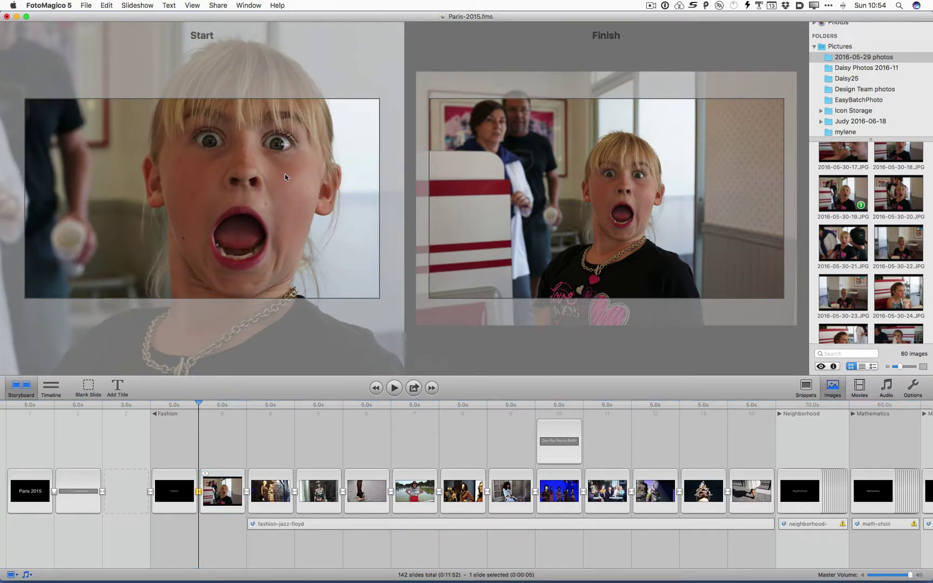
left_click_drag(286, 222, 280, 257)
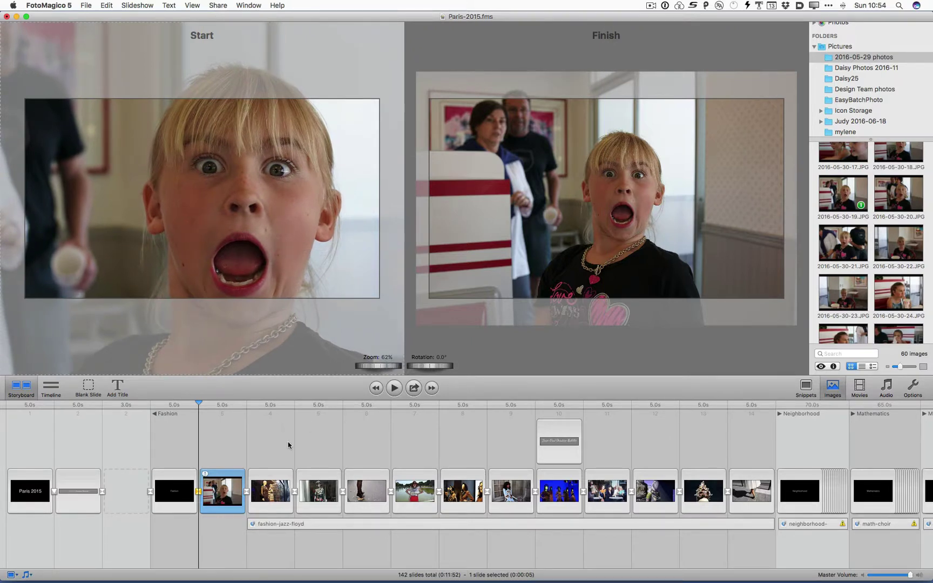
left_click(169, 482)
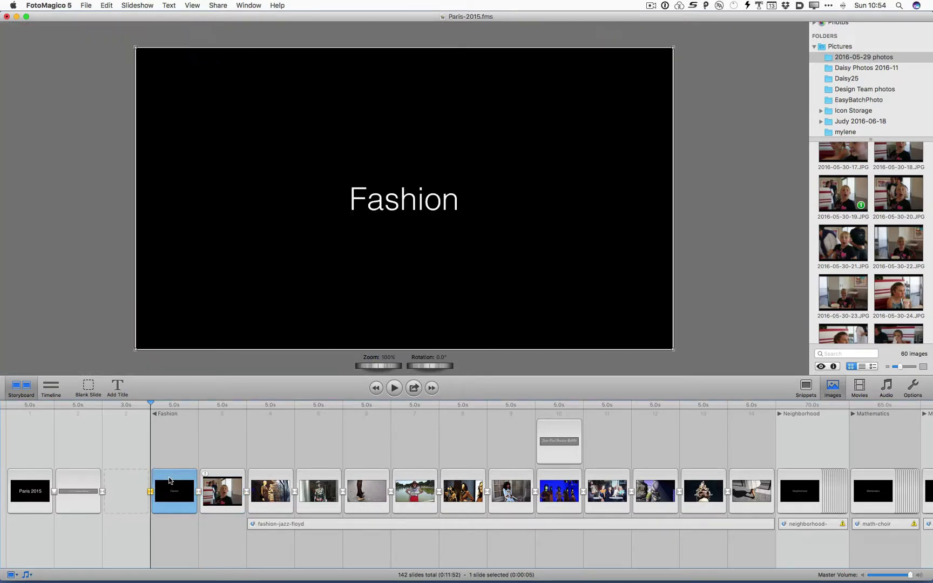
- Preview playback from the Fashion slide, stop it, and select the girl's close-up slide
left_click(395, 388)
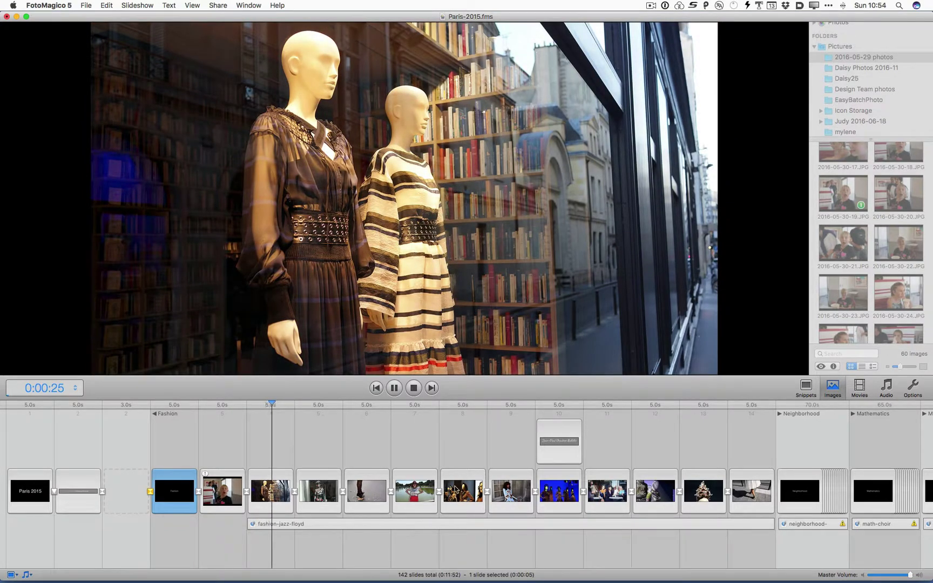
left_click(395, 388)
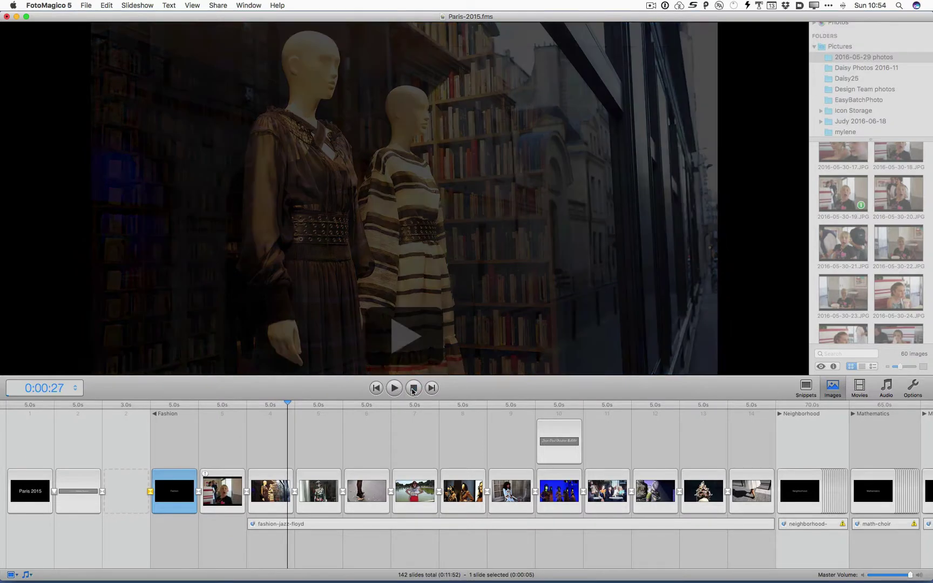
left_click(413, 388)
left_click(221, 487)
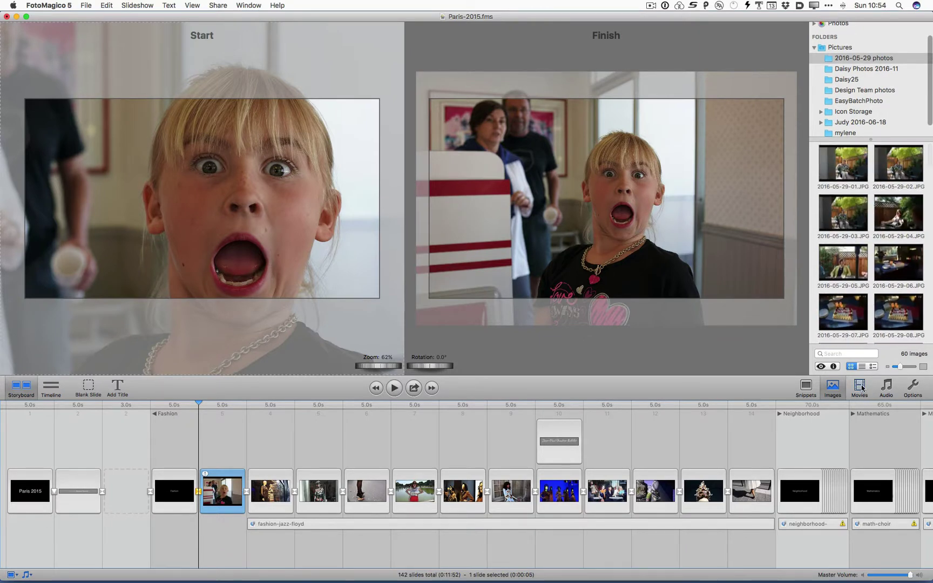
- Disable Slide Animation on the girl's close-up photo slide in its Options settings
left_click(860, 387)
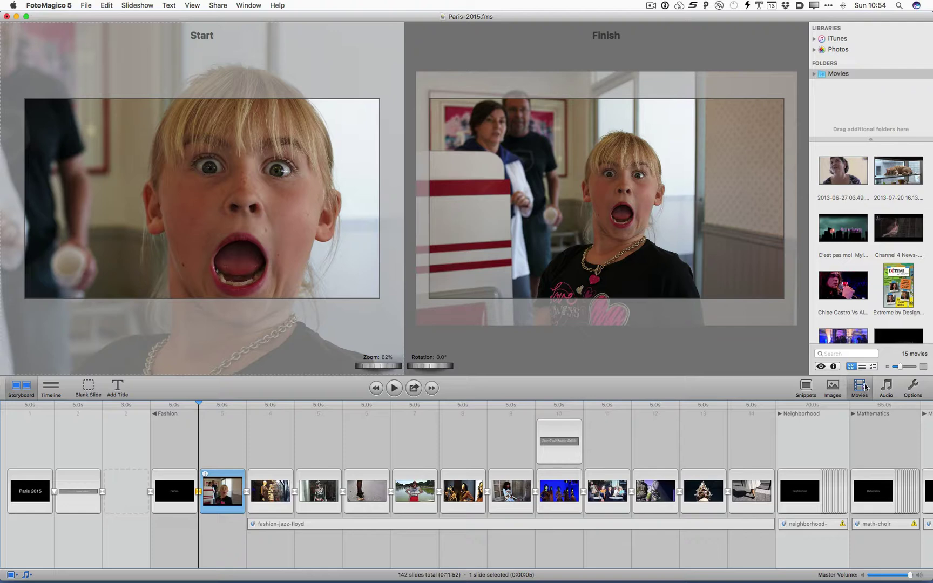
left_click(887, 387)
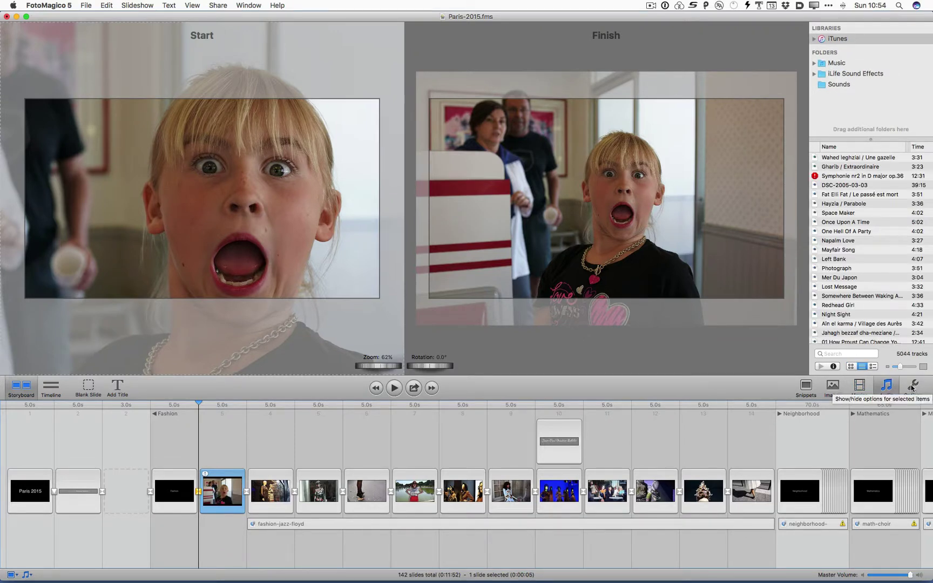
left_click(912, 386)
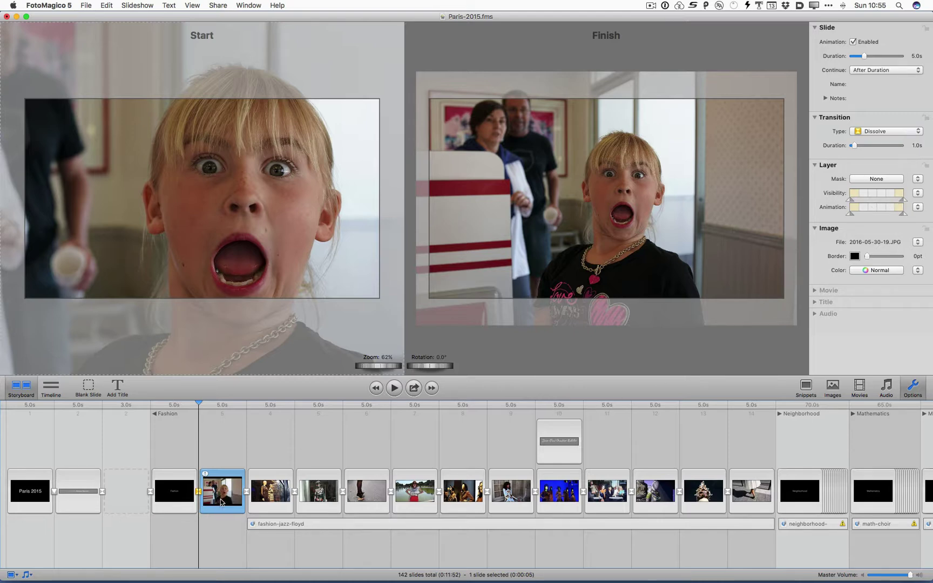
left_click(854, 42)
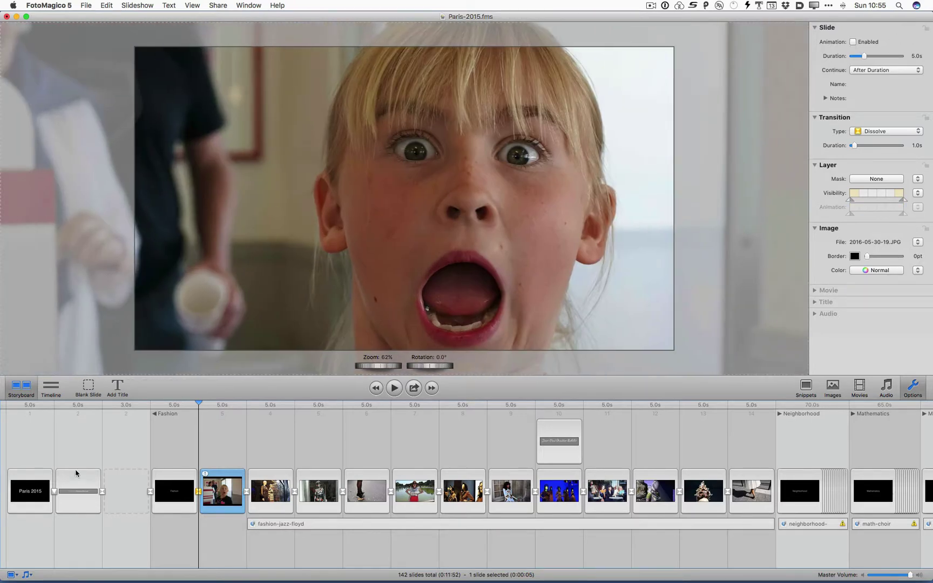
- Preview the slideshow from the Fashion title slide, then stop playback
left_click(157, 408)
left_click(393, 388)
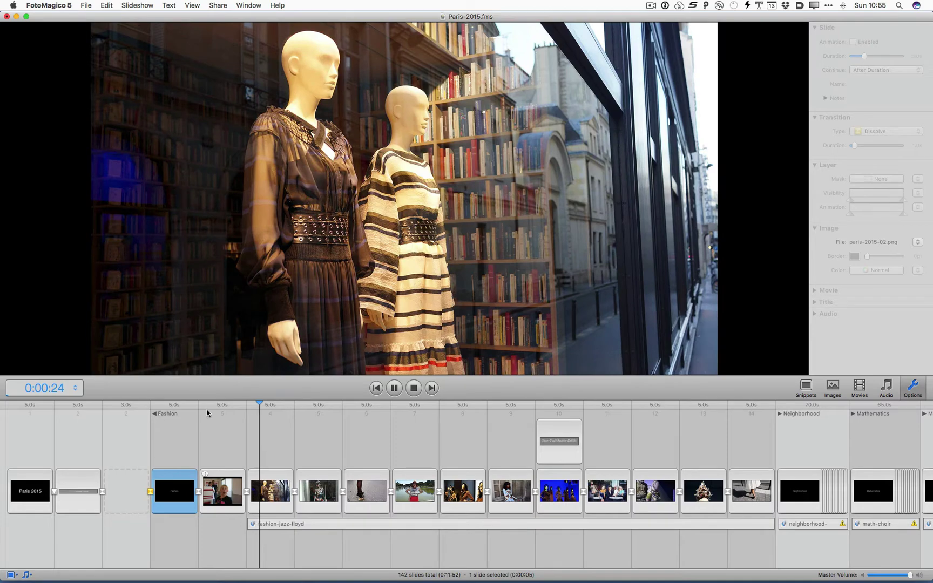
left_click(414, 388)
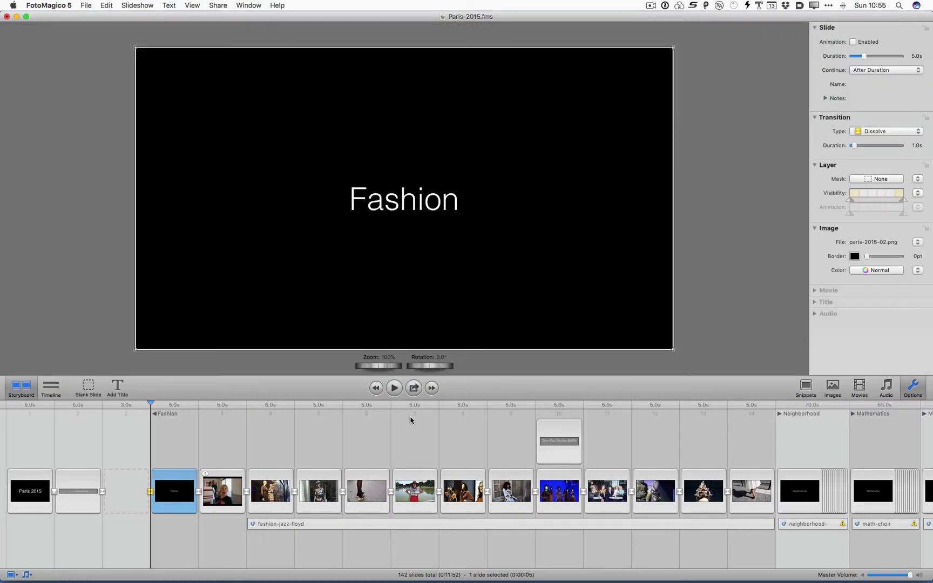
- Give the Jean-Paul Gaultier Exhibit title a non-inverted Rectangle mask and shorten its visibility fade
left_click(564, 430)
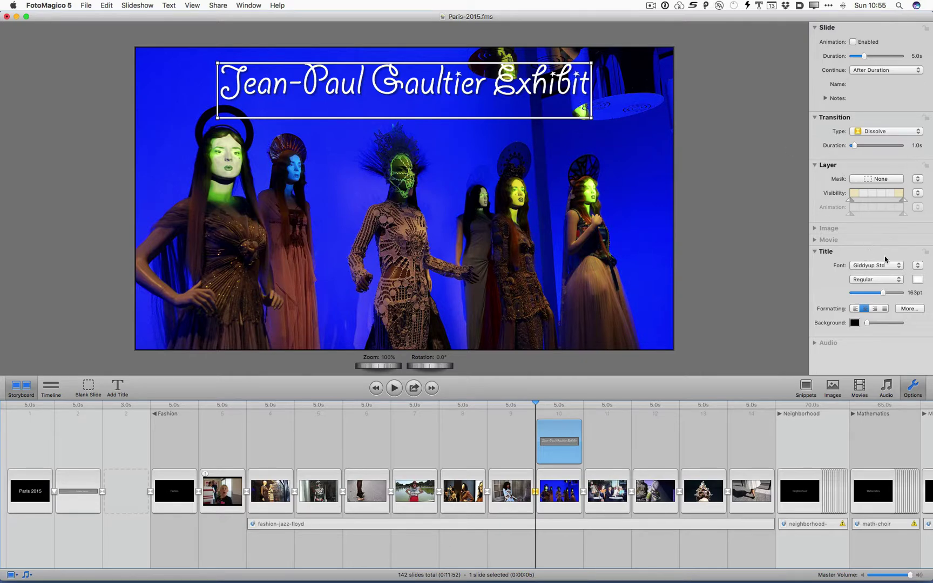
left_click(886, 180)
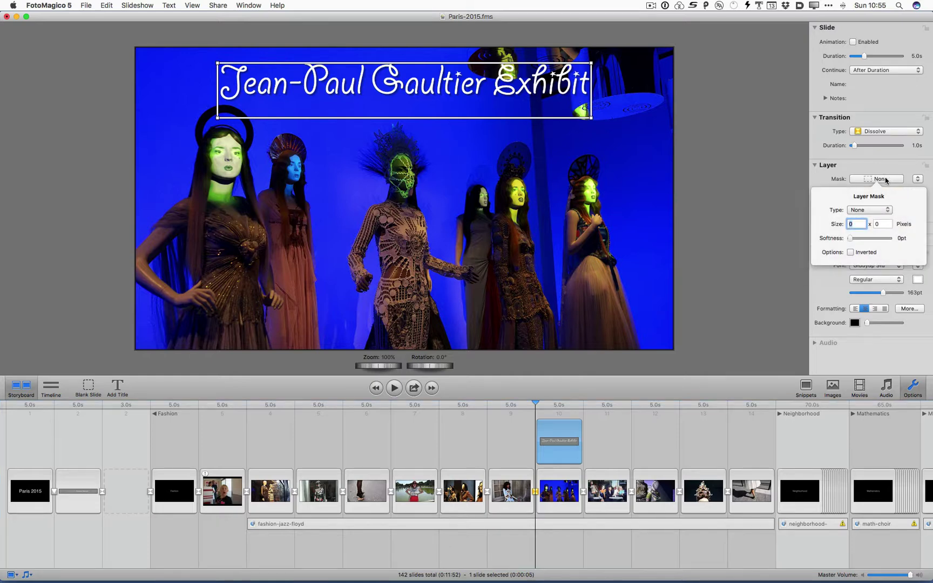
left_click(876, 210)
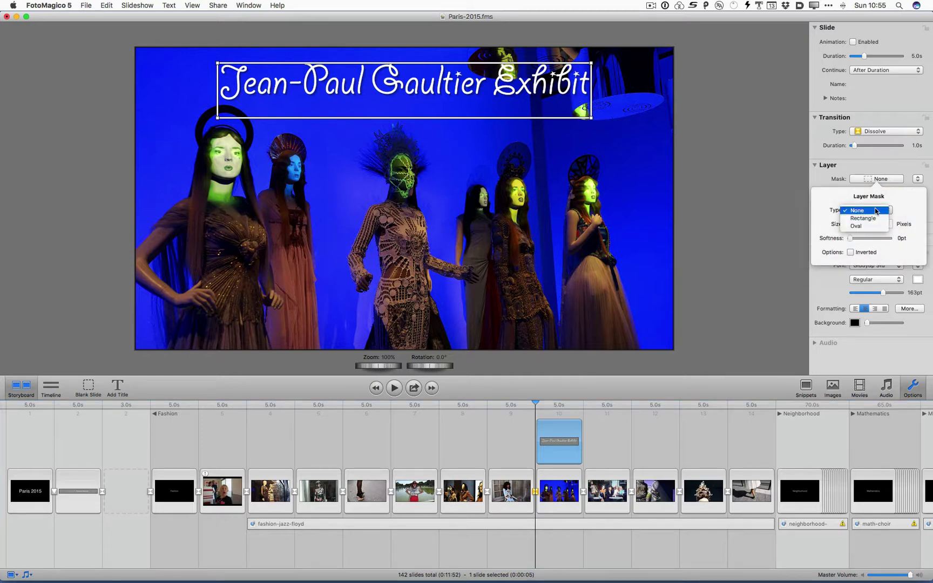
left_click(875, 218)
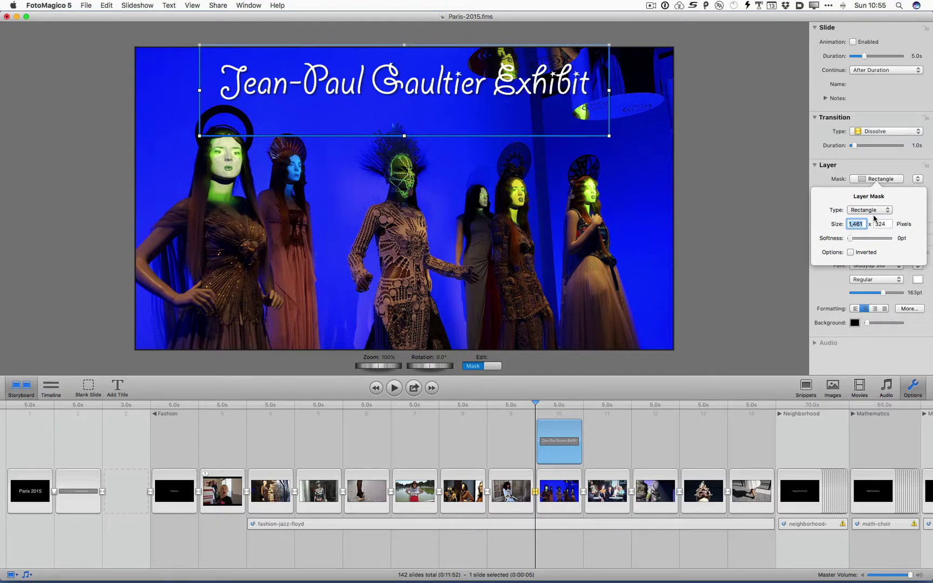
left_click(854, 255)
left_click(854, 254)
left_click(900, 180)
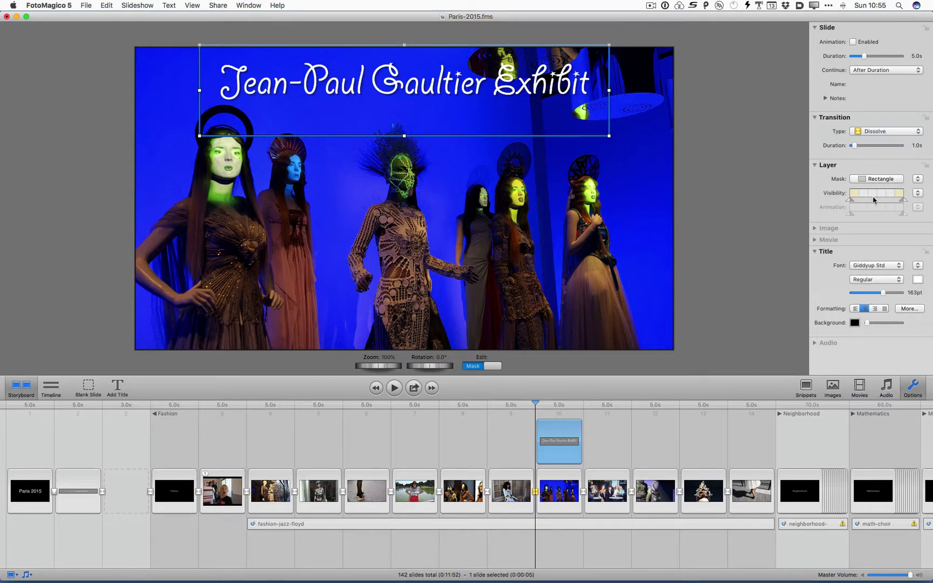
left_click_drag(903, 200, 863, 201)
- Preview the masked title slide, then lengthen the title's visibility fade-in
key("space")
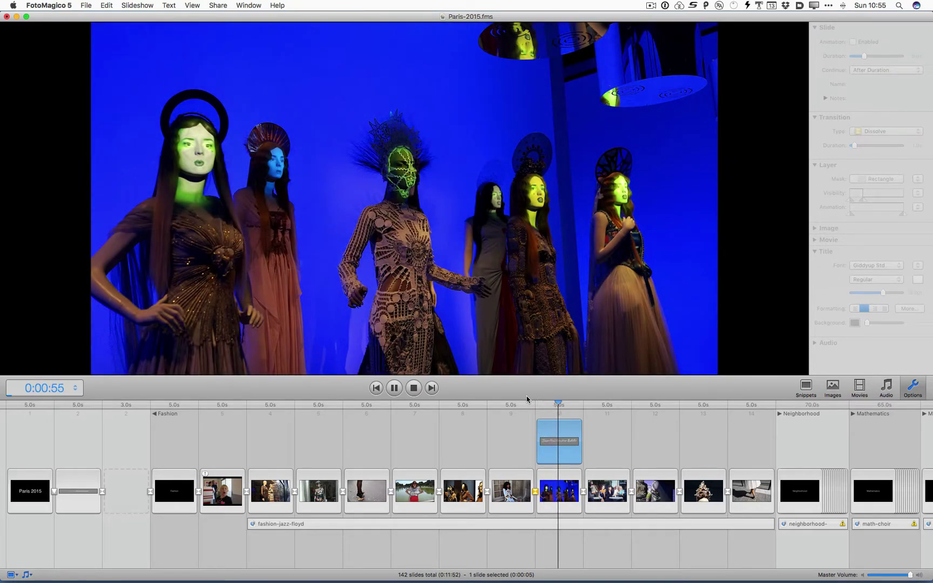
left_click(562, 443)
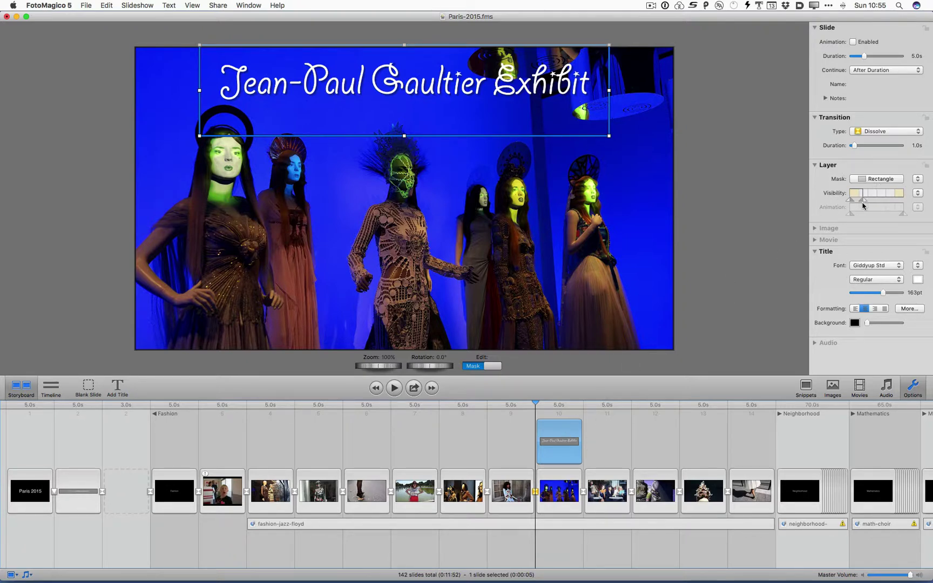
left_click_drag(863, 200, 879, 201)
- Set the title's layer mask to None and replay the slide to check it
left_click(911, 181)
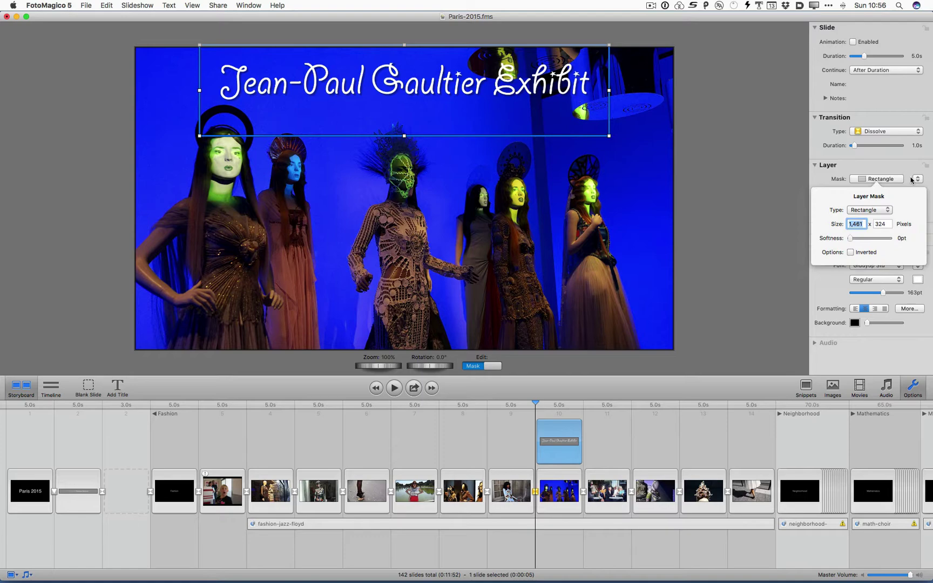
left_click(917, 179)
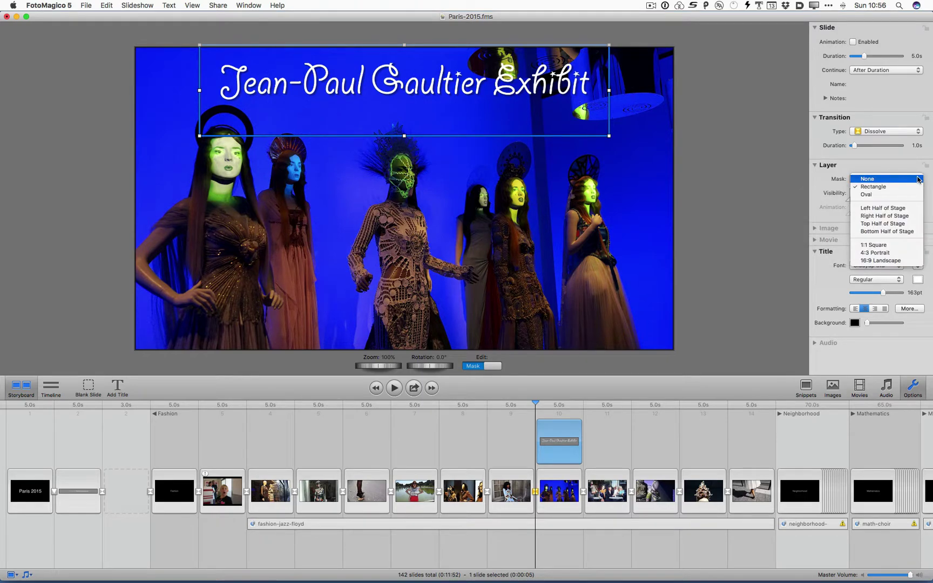
left_click(917, 179)
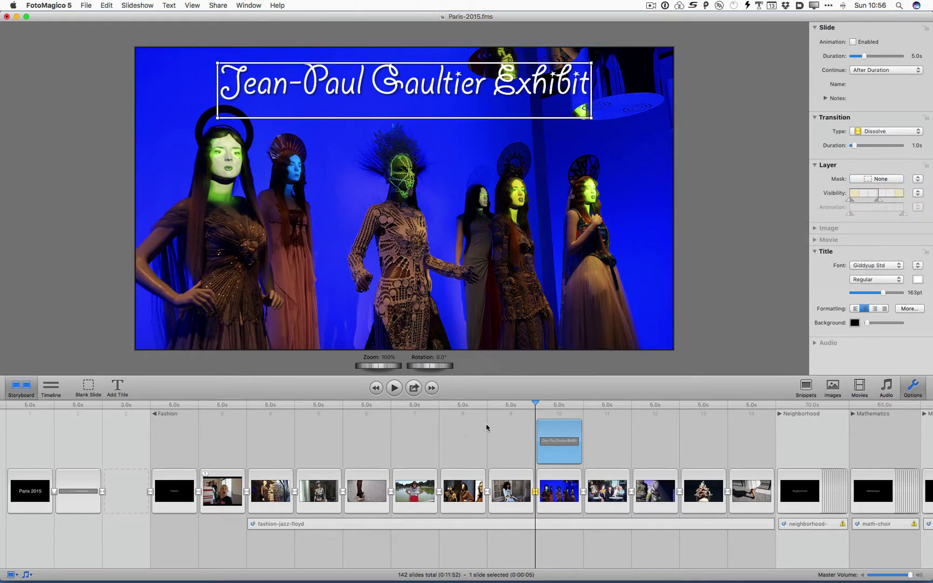
key("space")
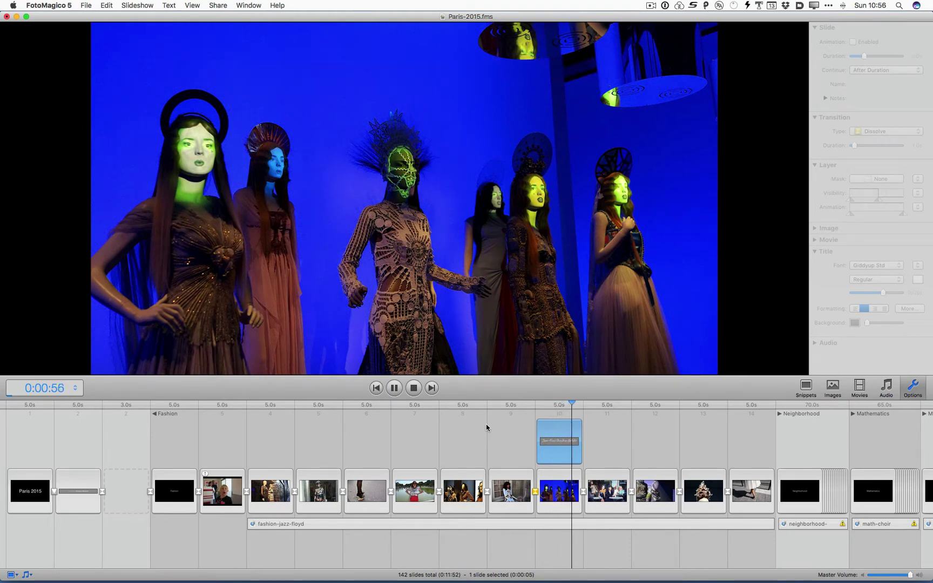
key("space")
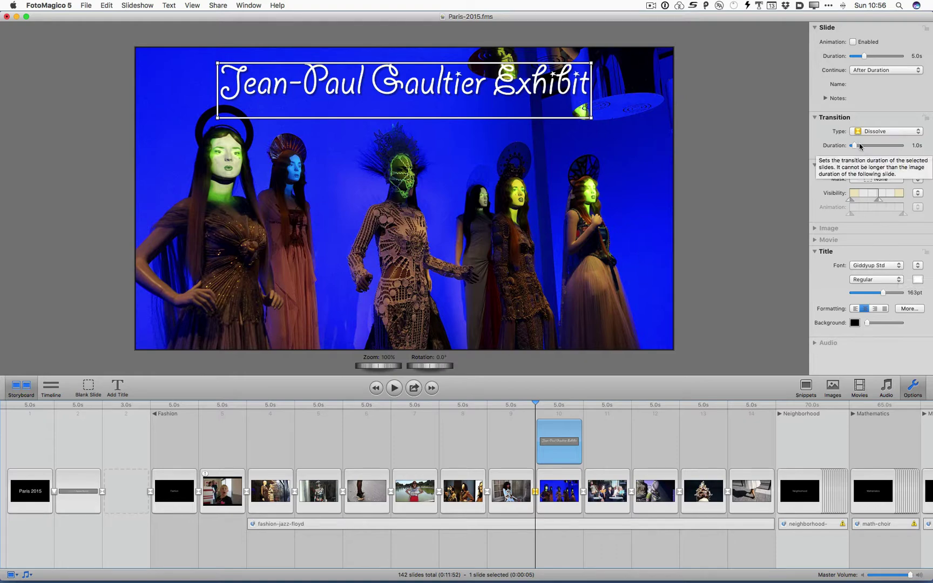
left_click(853, 43)
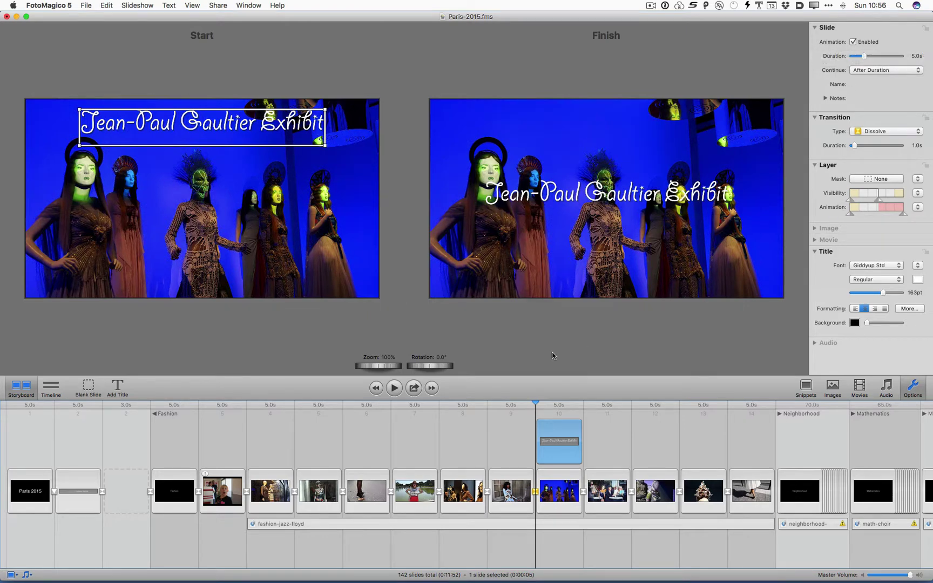
key("space")
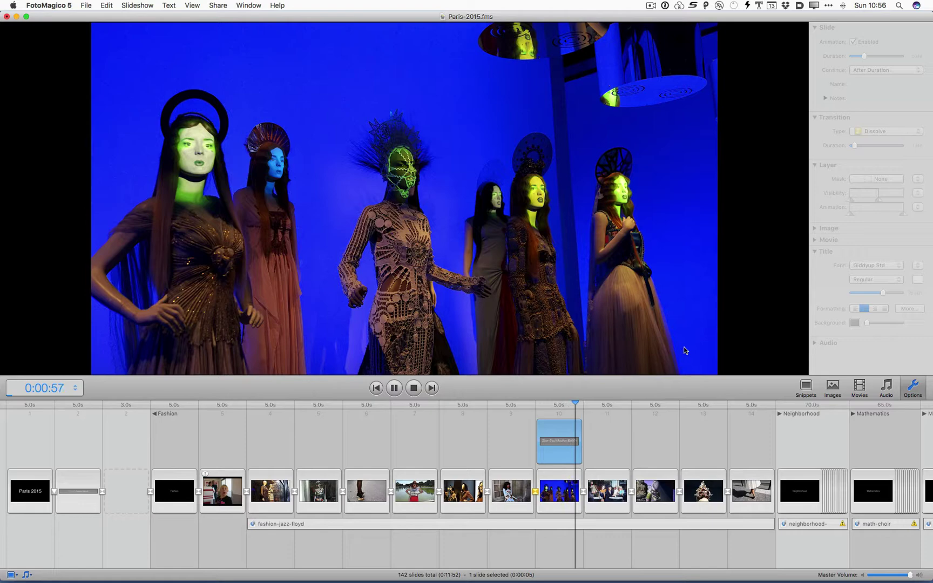
key("space")
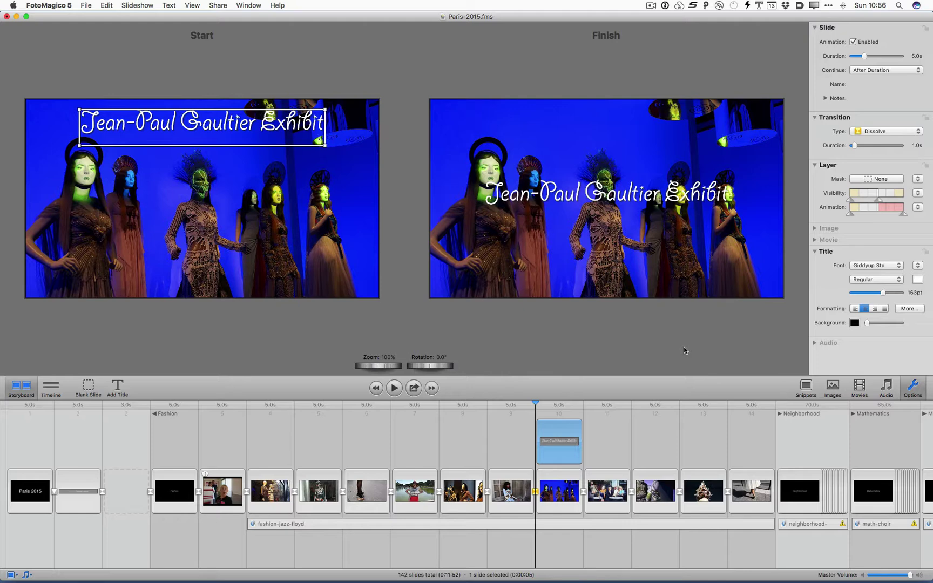
- Close Paris-2015 with Don't Save, open 33images.fms from Finder, and show slide 5
key("super+w")
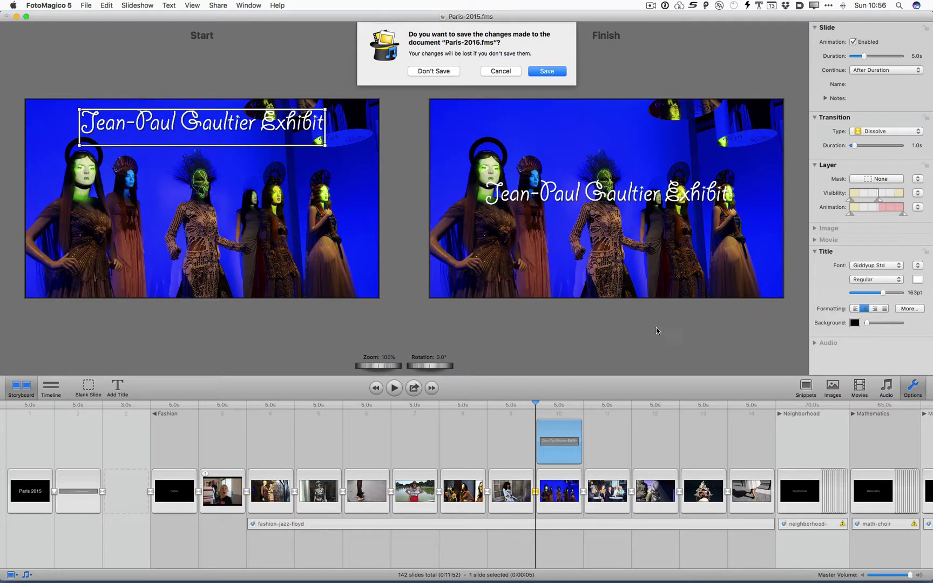
left_click(428, 70)
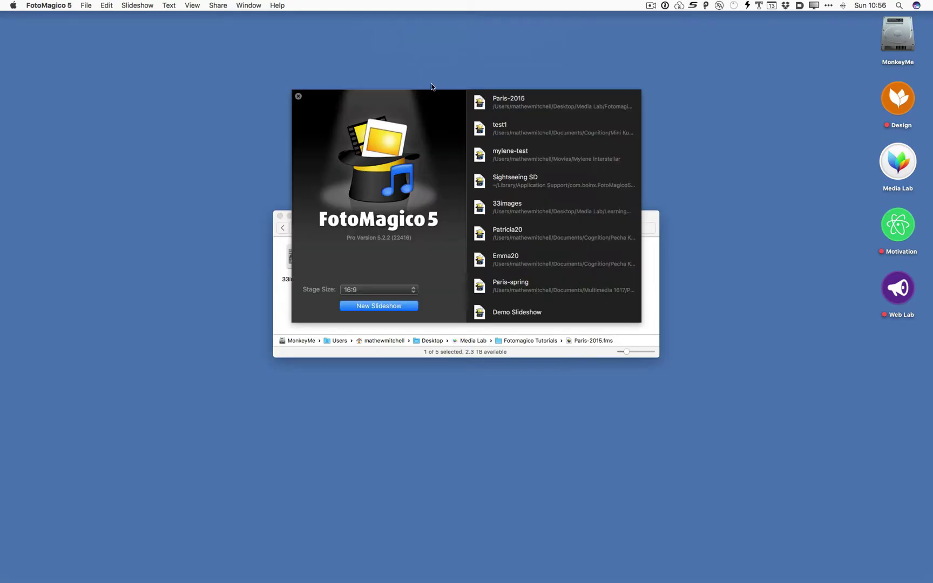
left_click(297, 97)
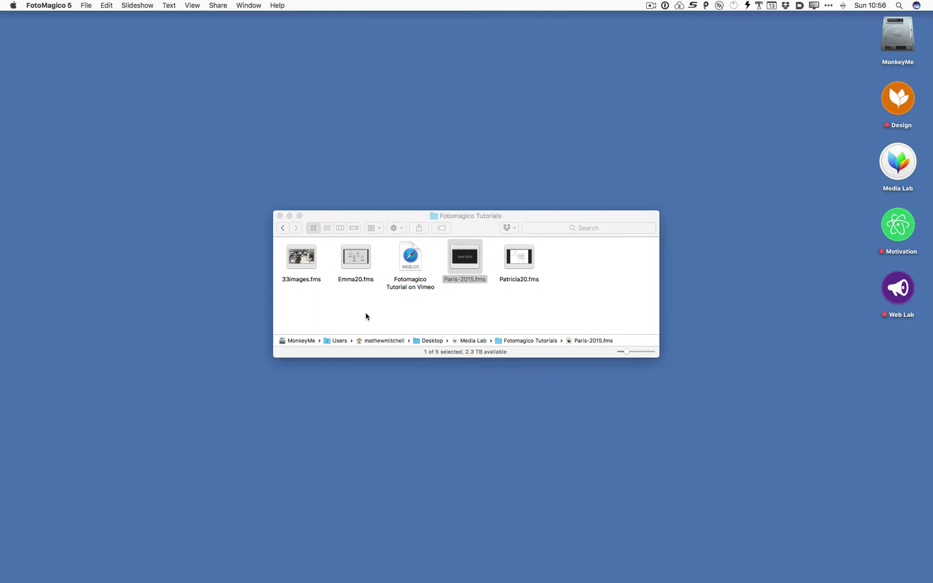
double_click(309, 252)
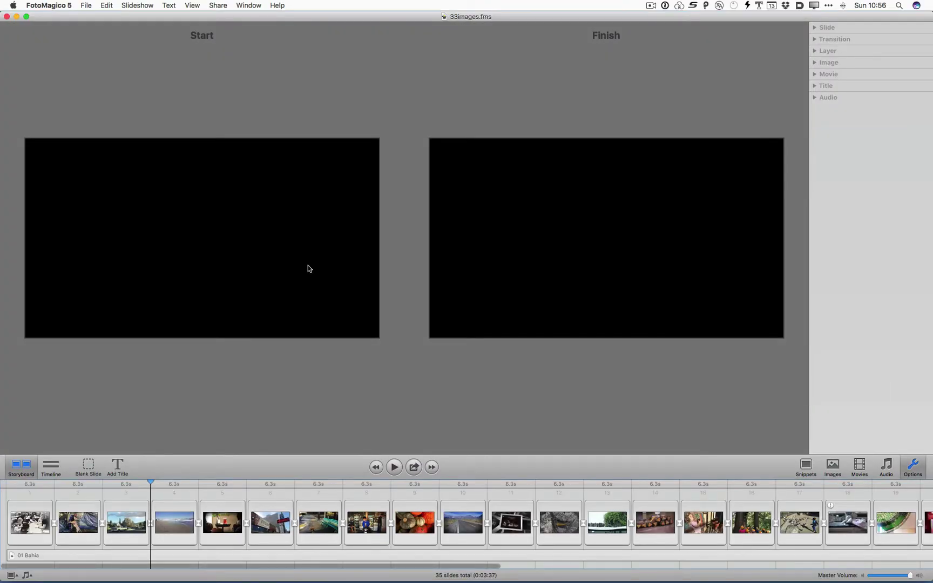
left_click(227, 532)
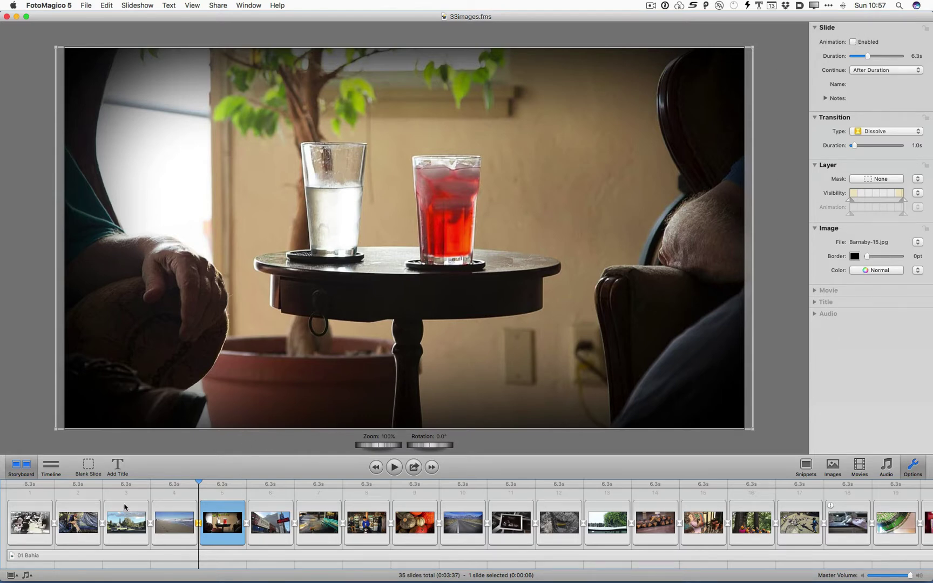
- Select the 01 Bahia audio track, browse Slideshow > Audio without choosing, then close 33images
left_click(75, 556)
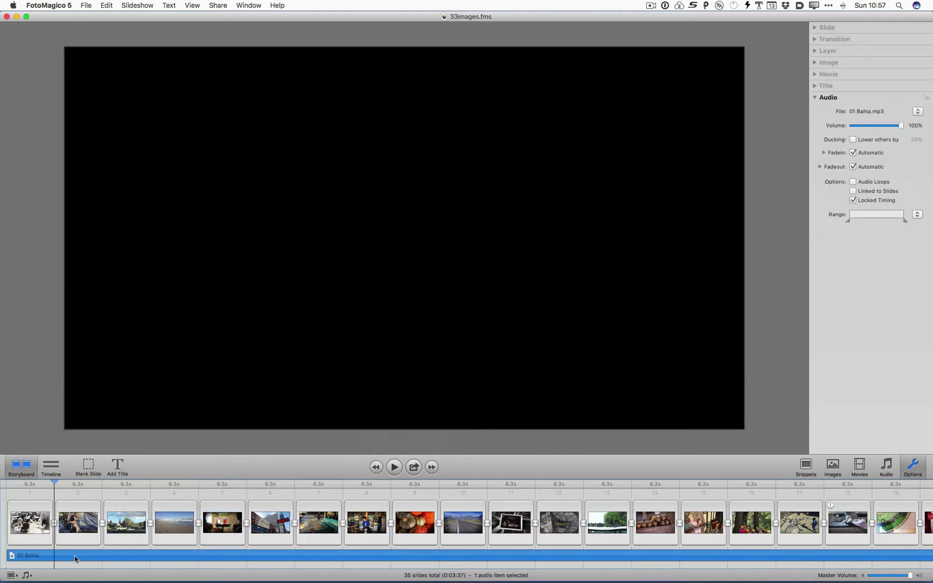
left_click(136, 5)
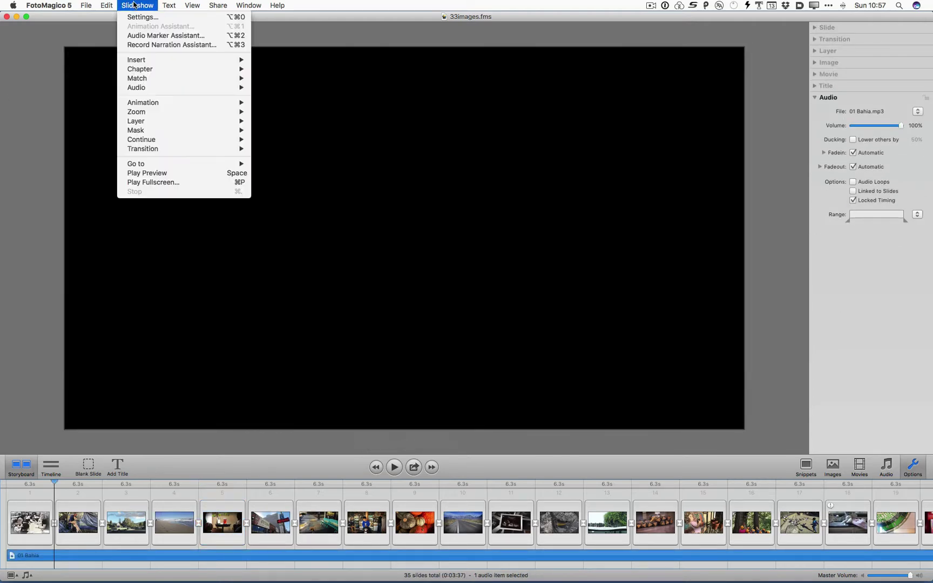
mouse_move(151, 88)
left_click(42, 451)
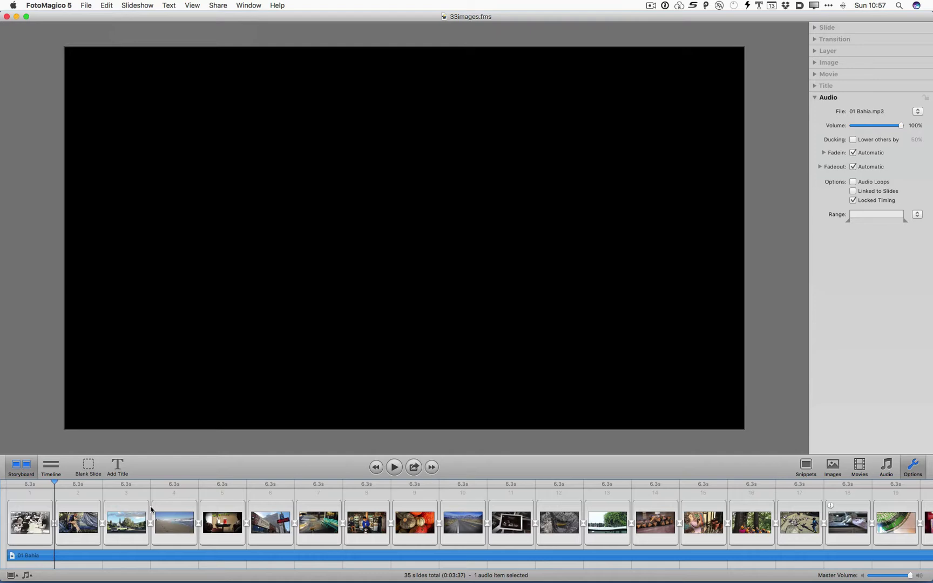
mouse_move(895, 581)
key("super+w")
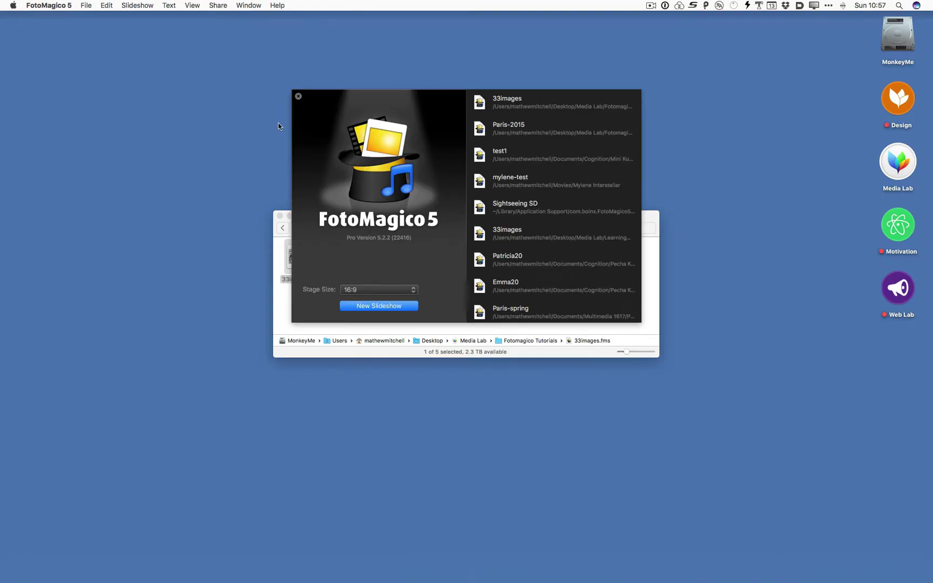
- Dismiss the welcome window and open Patricia20.fms from Finder
left_click(298, 96)
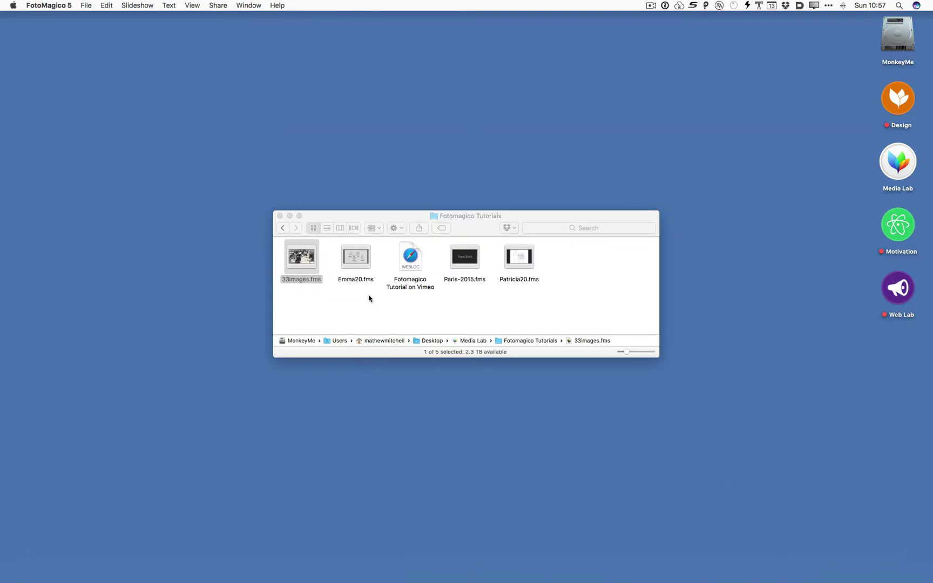
left_click(530, 257)
double_click(529, 257)
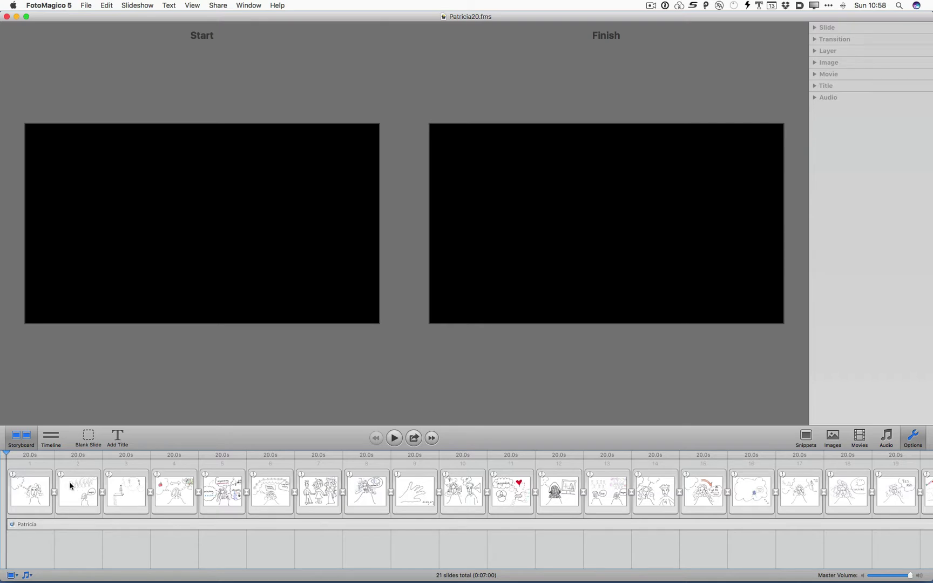
- View slide 1's drawing, clear the selection, and scroll the storyboard right
left_click(31, 495)
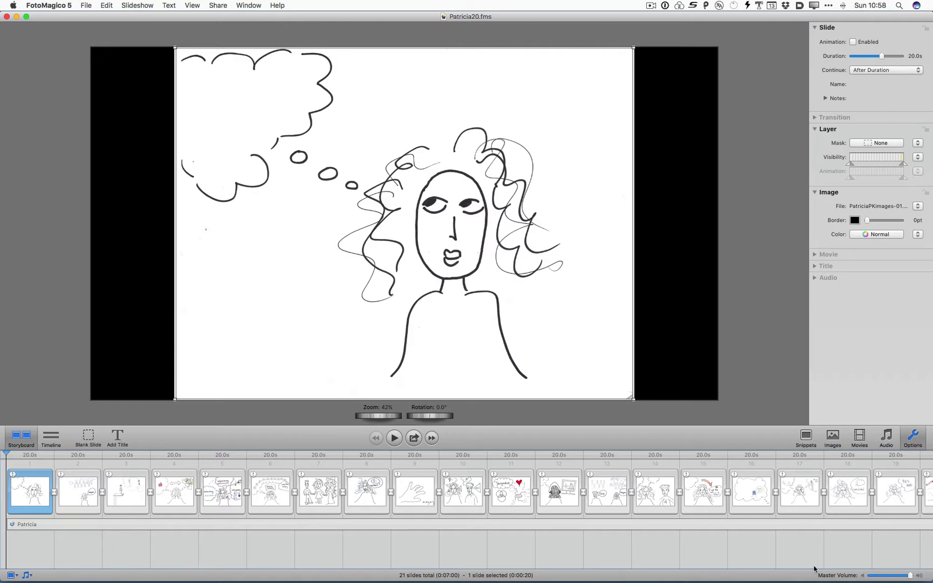
left_click(384, 556)
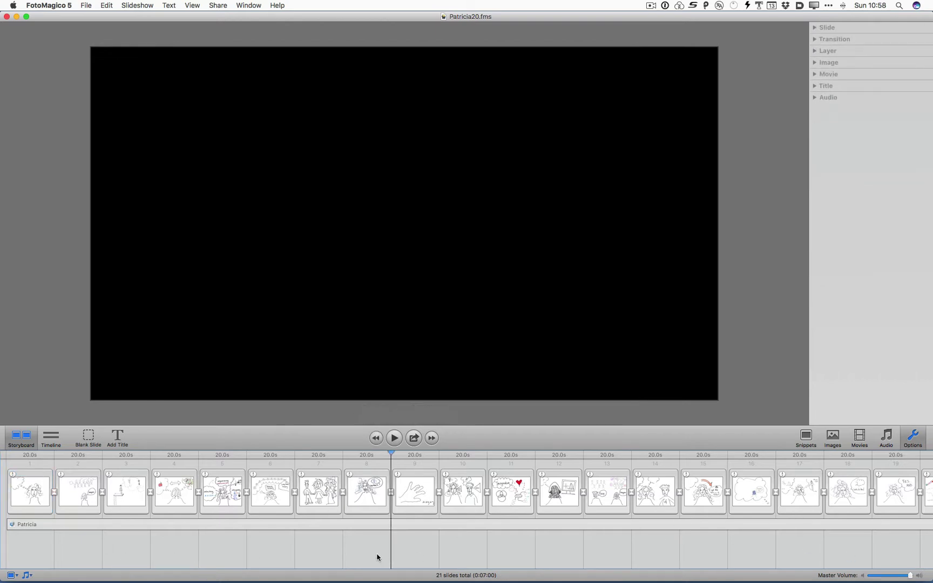
scroll(377, 557, "right", 2)
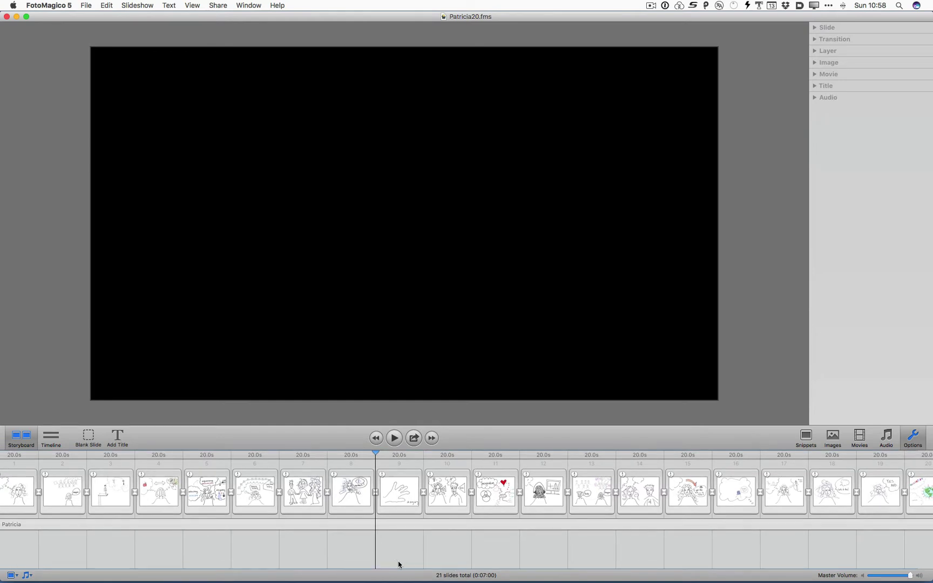
scroll(395, 564, "right", 4)
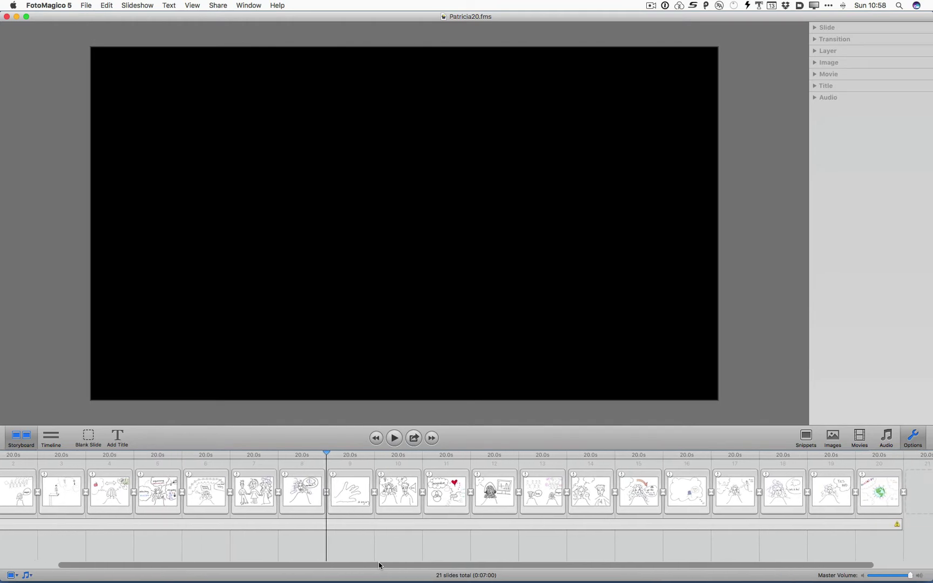
scroll(380, 566, "right", 5)
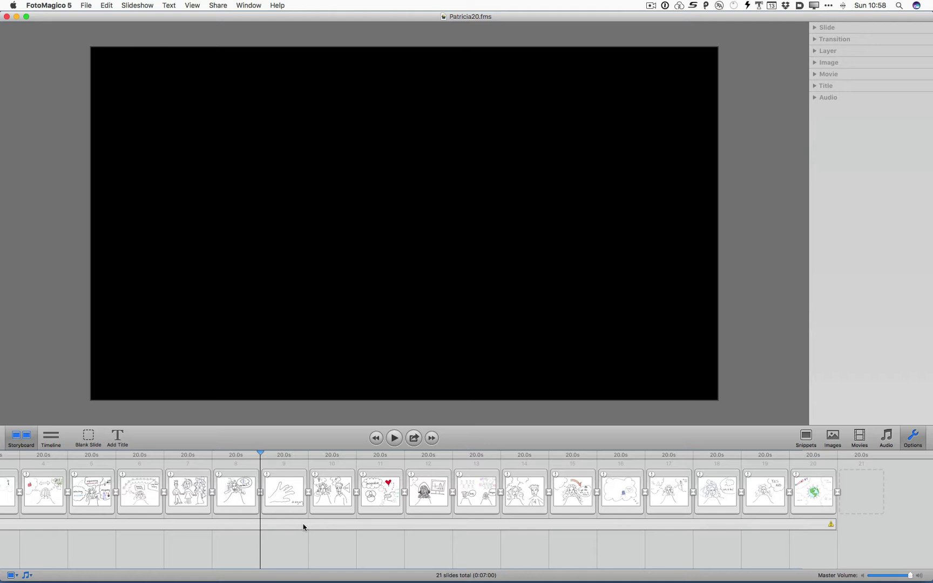
- Check the Patricia audio track settings, then preview slides 11 through 15's sketches
left_click(336, 527)
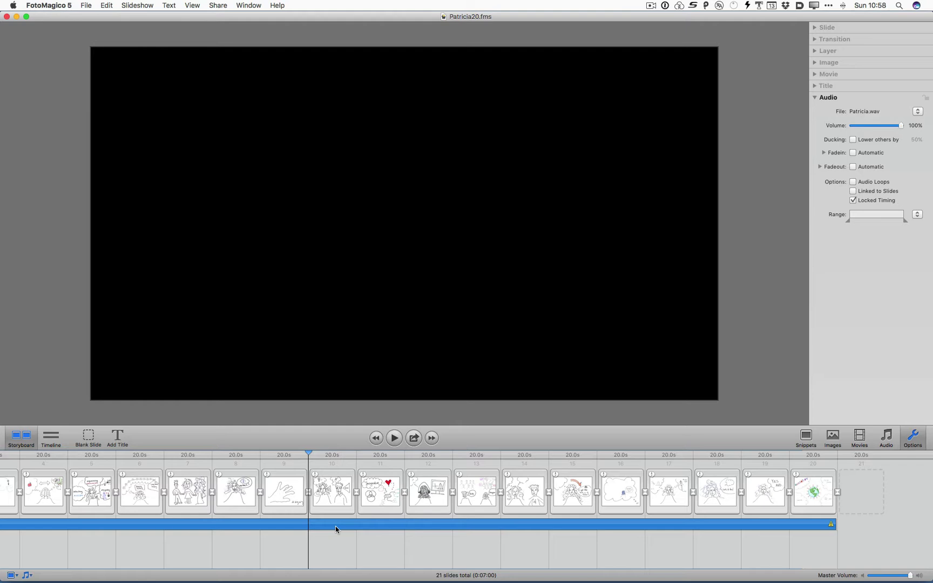
left_click(382, 493)
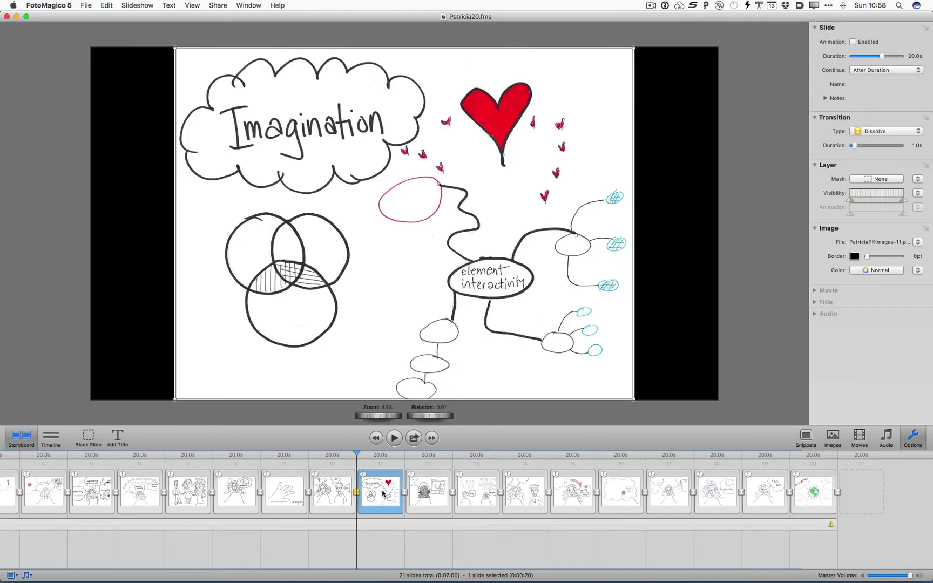
left_click(426, 492)
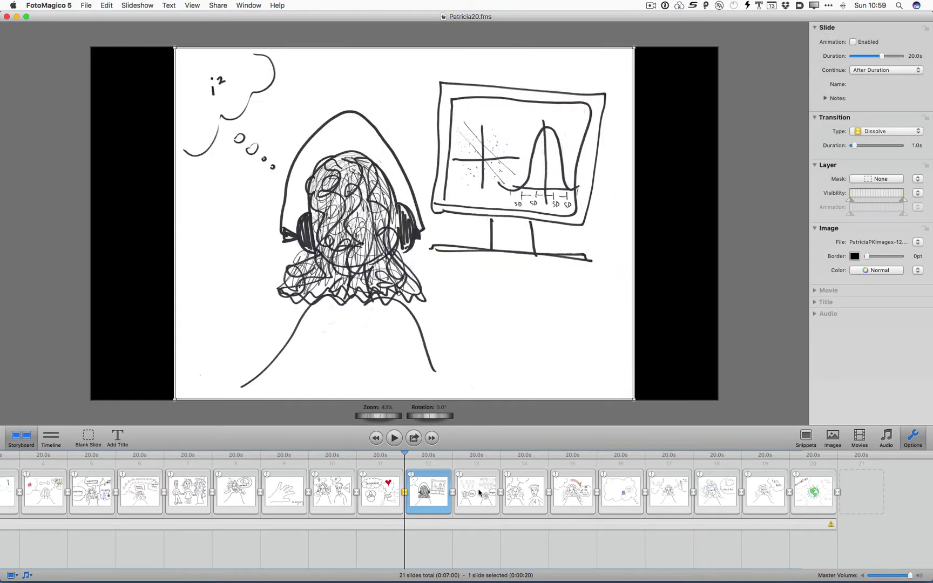
left_click(479, 493)
left_click(534, 492)
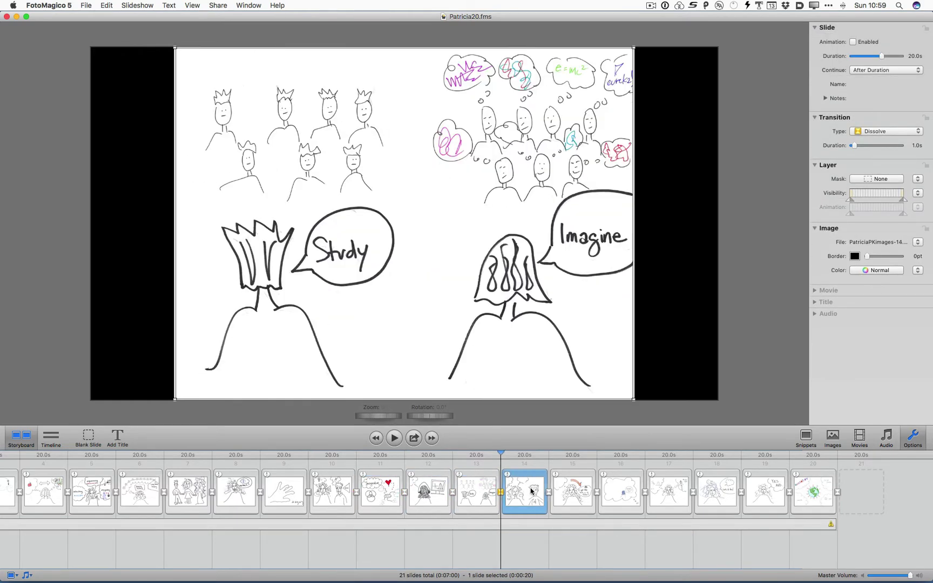
left_click(575, 493)
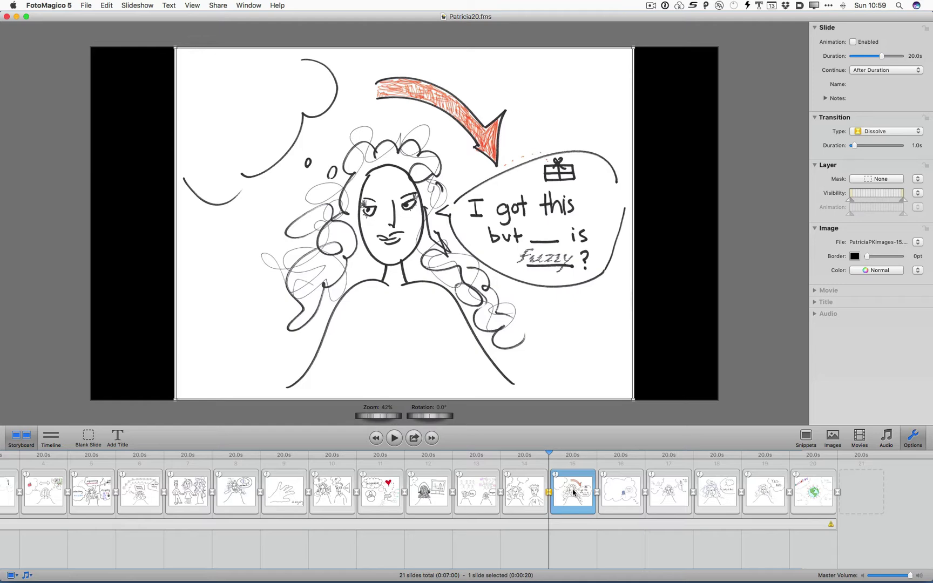
- Close Patricia20 and the FotoMagico welcome window, returning to the Fotomagico Tutorials folder
key("super+w")
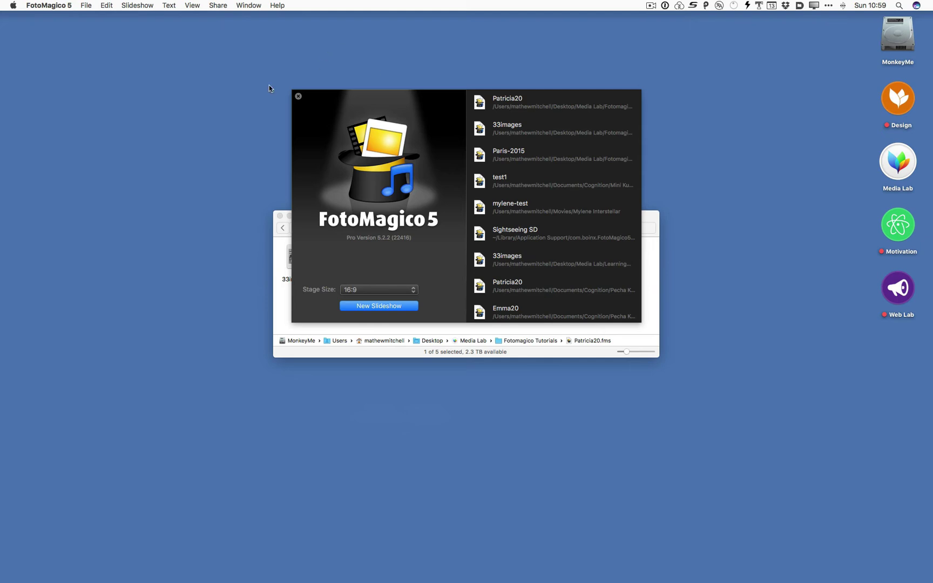
left_click(299, 97)
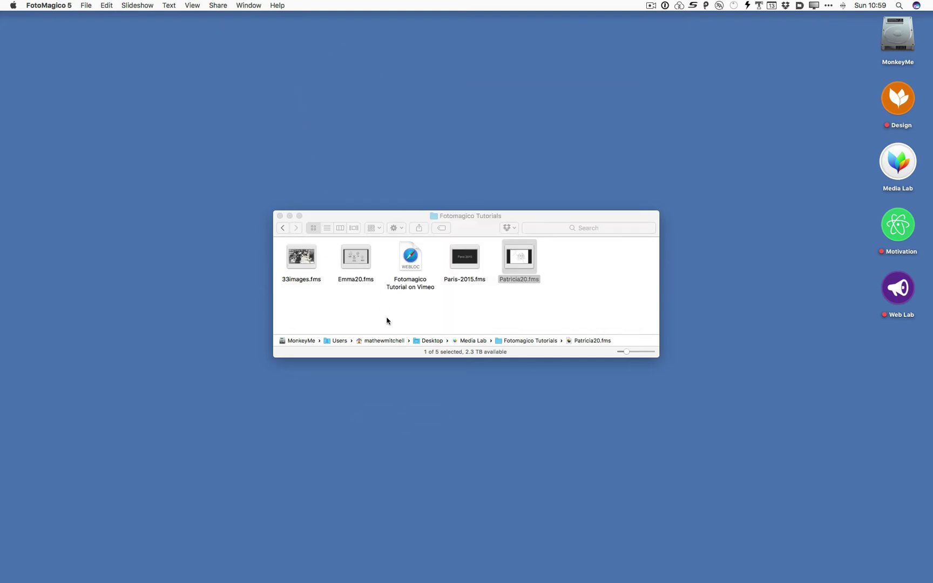